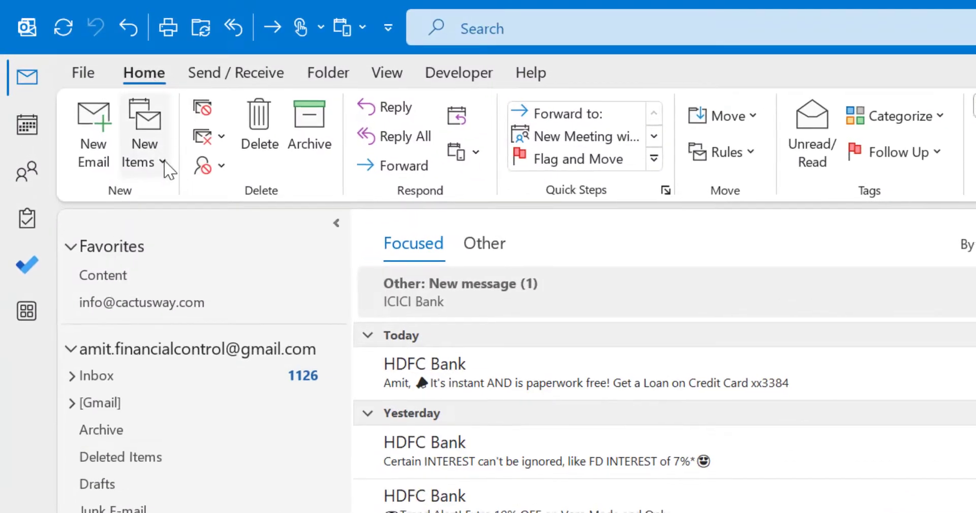
Step: Open a new contact group window, set it aside, and browse the 134-contact Contacts list
click(147, 152)
mouse_move(203, 408)
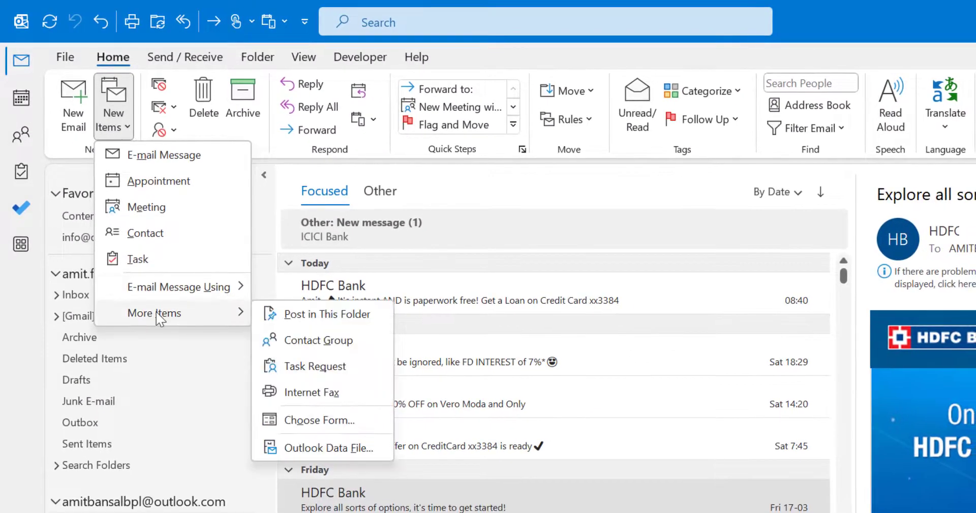
click(326, 345)
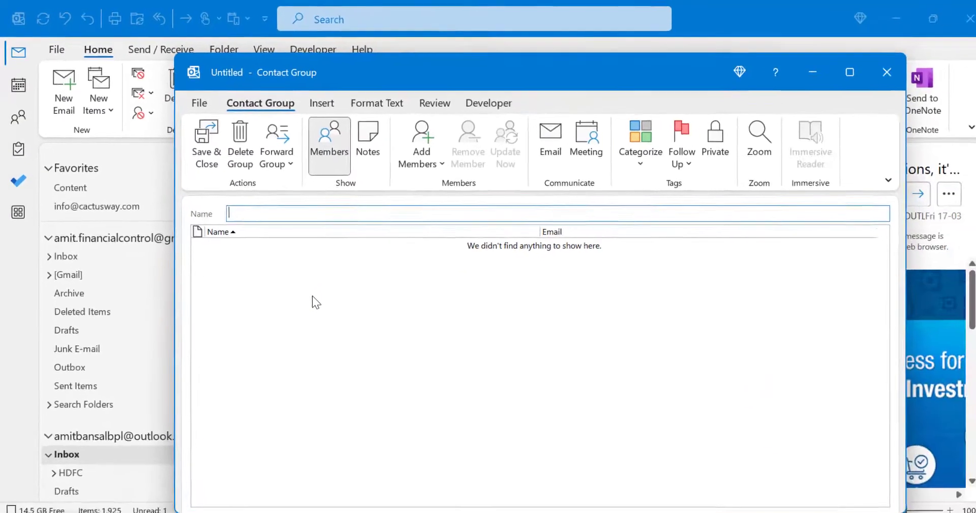
drag(461, 78, 420, 116)
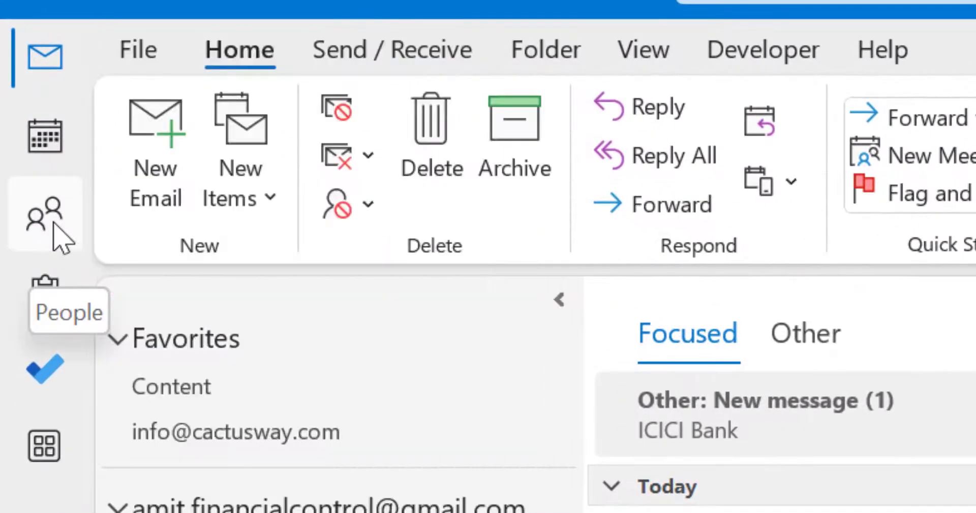
click(53, 225)
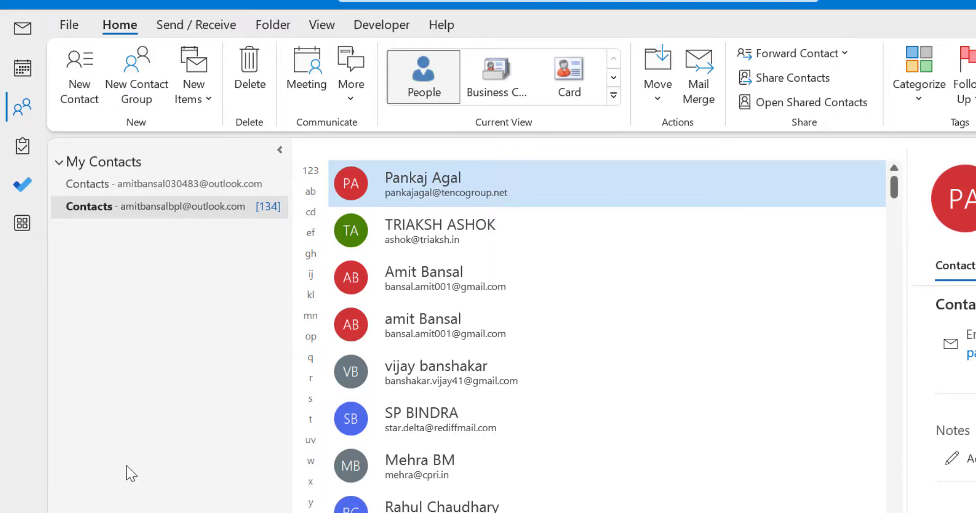
scroll(480, 278, down, 5)
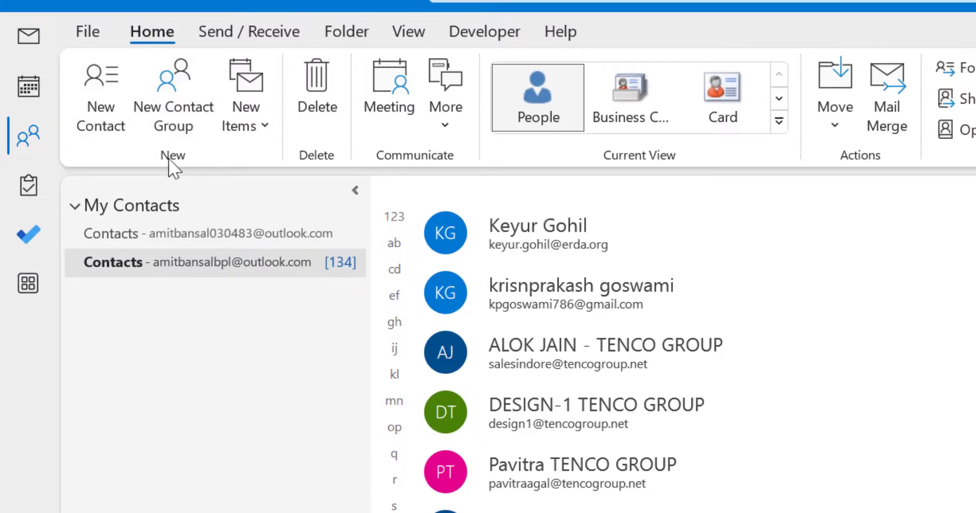
Step: Create a new contact group named 'Black Friday Sales' and open its Add Members options
click(173, 105)
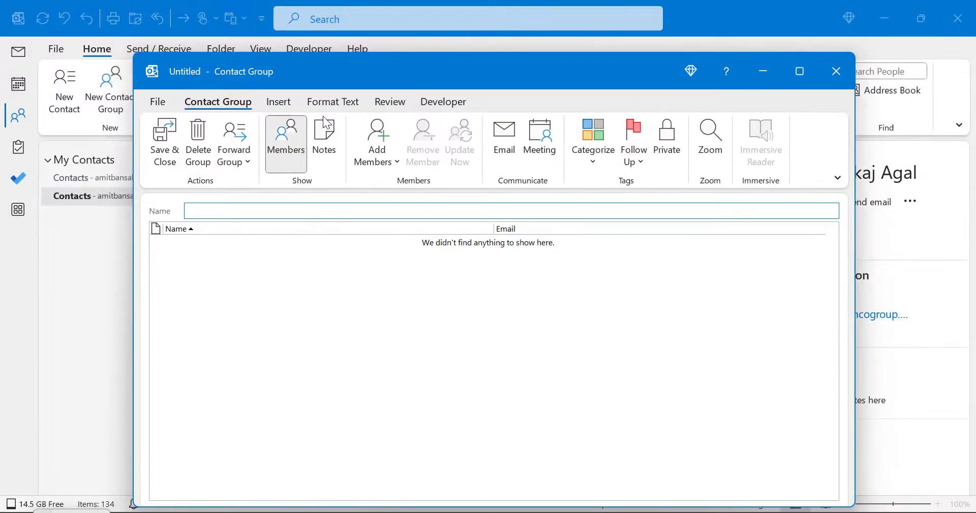
drag(363, 75, 364, 100)
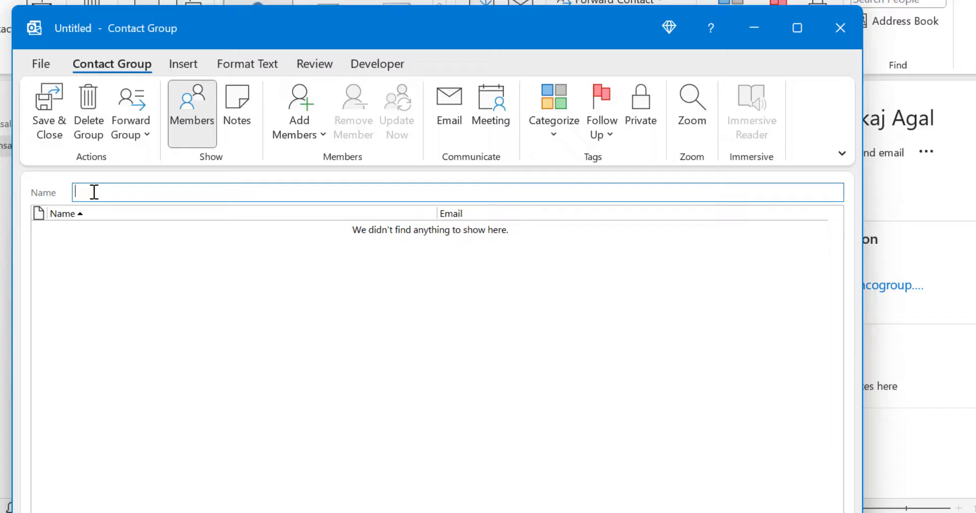
text(Black Friday Sales)
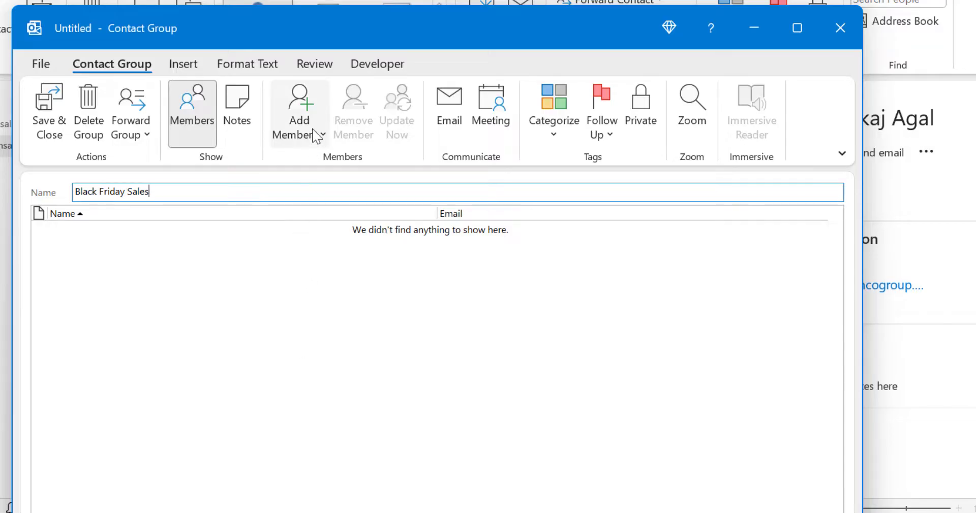
click(321, 135)
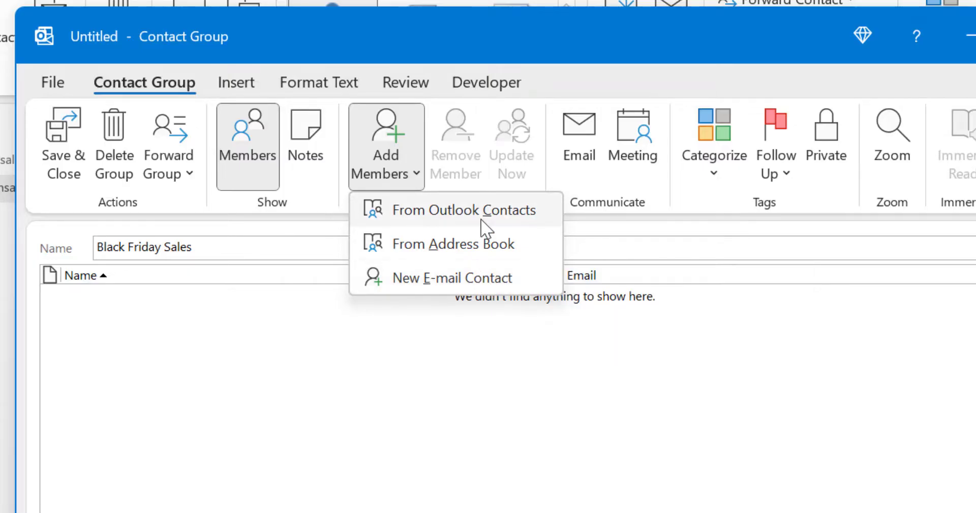
Step: Open the From Outlook Contacts picker, keeping the Contacts address book selected
click(463, 210)
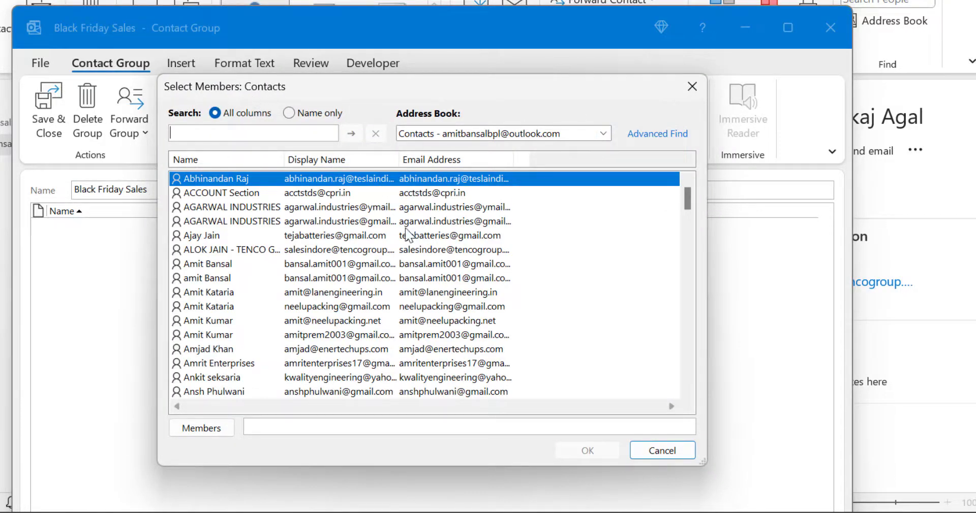
click(603, 134)
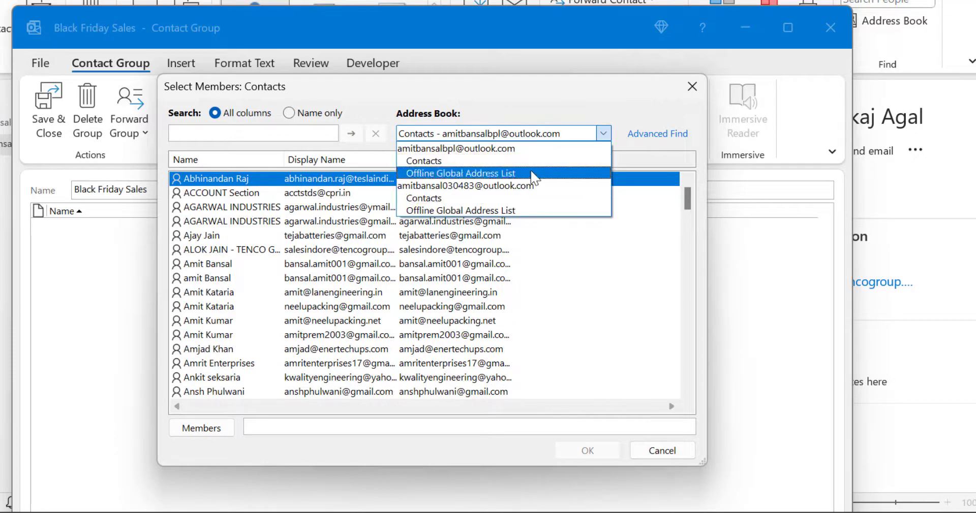
click(575, 108)
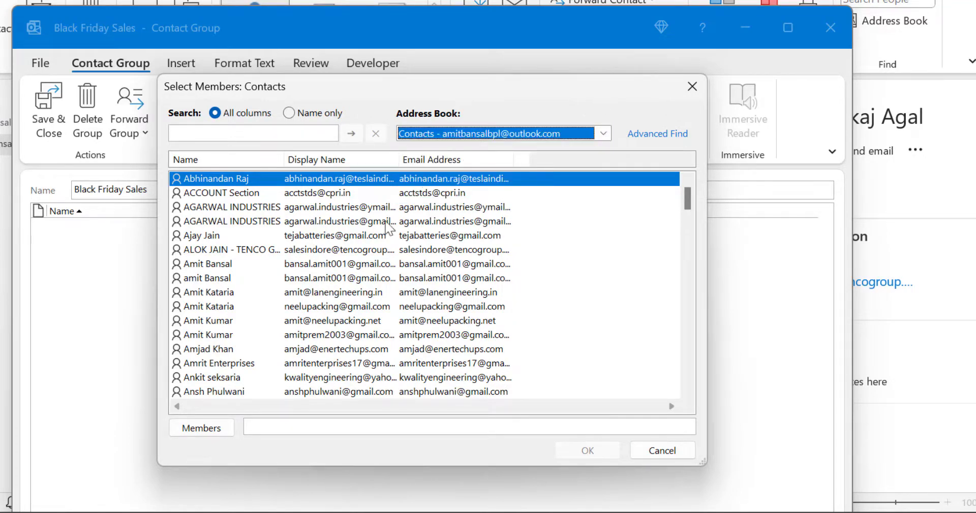
scroll(439, 277, down, 8)
scroll(439, 277, down, 12)
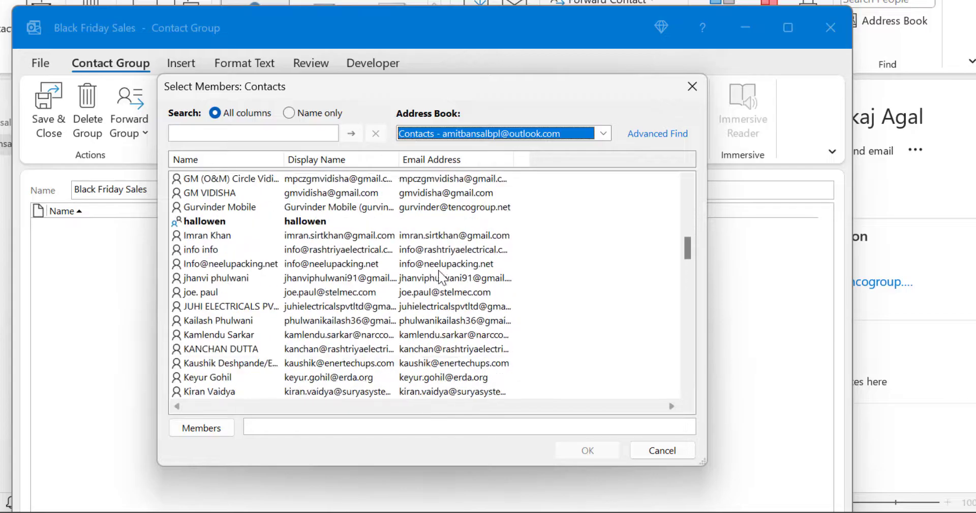
scroll(446, 279, up, 3)
scroll(445, 278, up, 5)
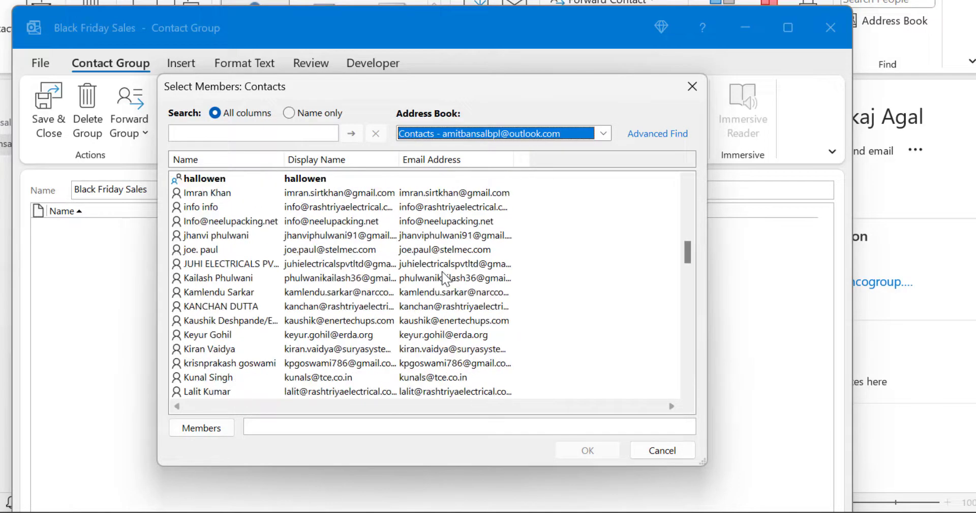
scroll(475, 270, up, 7)
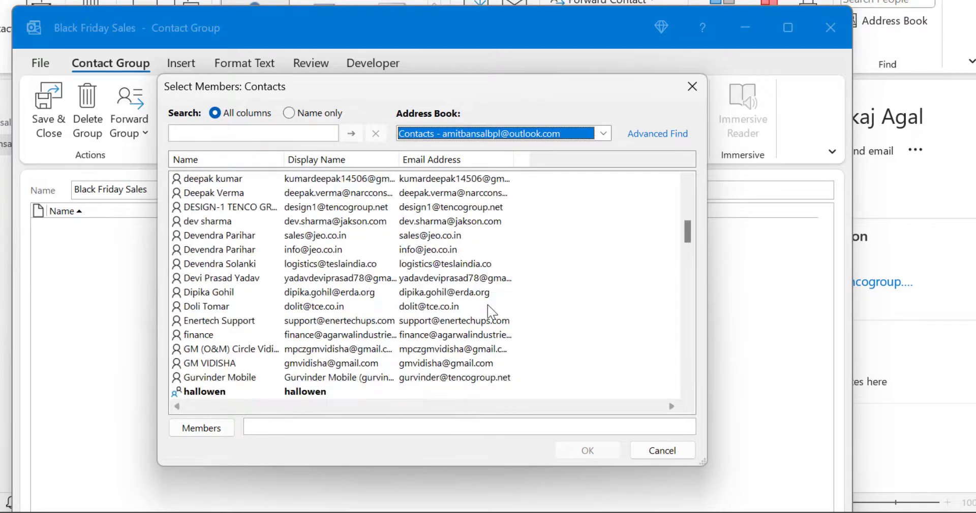
scroll(384, 265, up, 4)
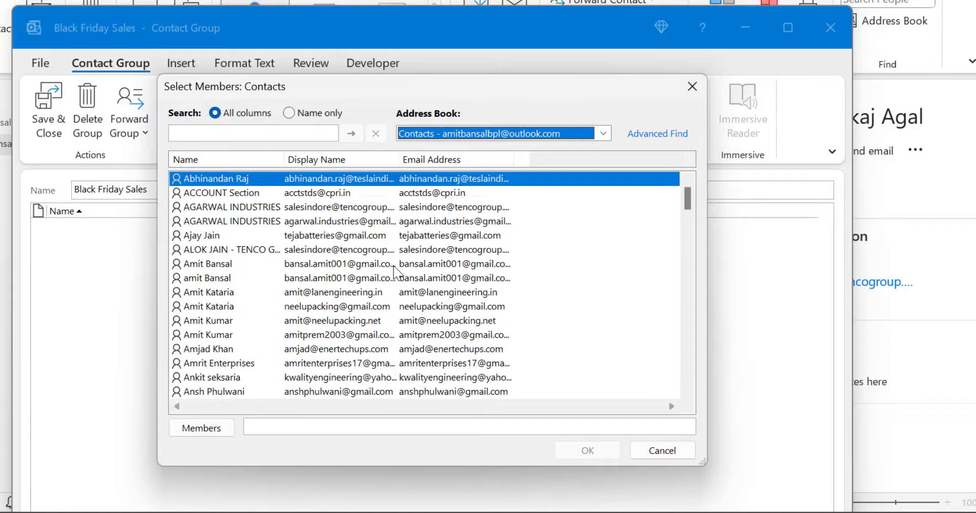
Step: Select four contacts, add them to Members, and confirm them as group members
click(319, 277)
scroll(319, 325, down, 3)
scroll(319, 328, down, 3)
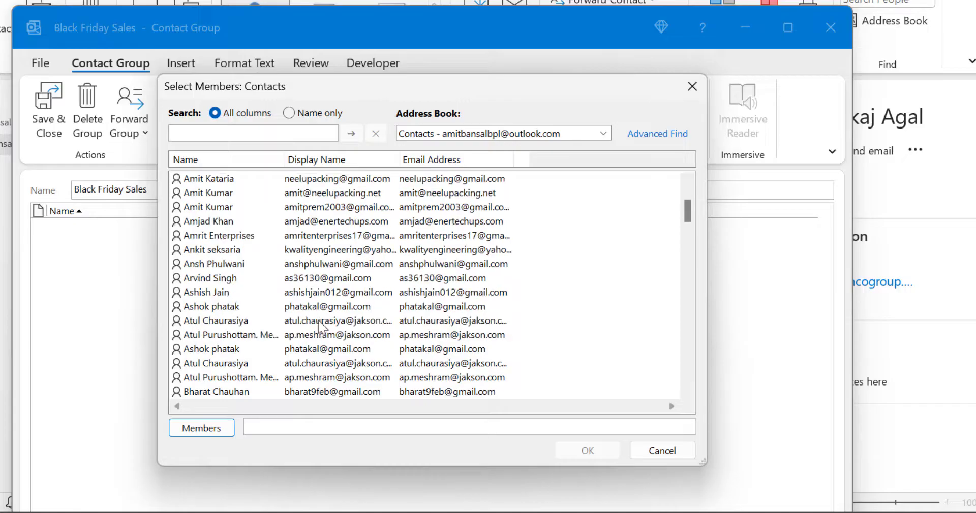
scroll(254, 356, down, 15)
click(284, 265)
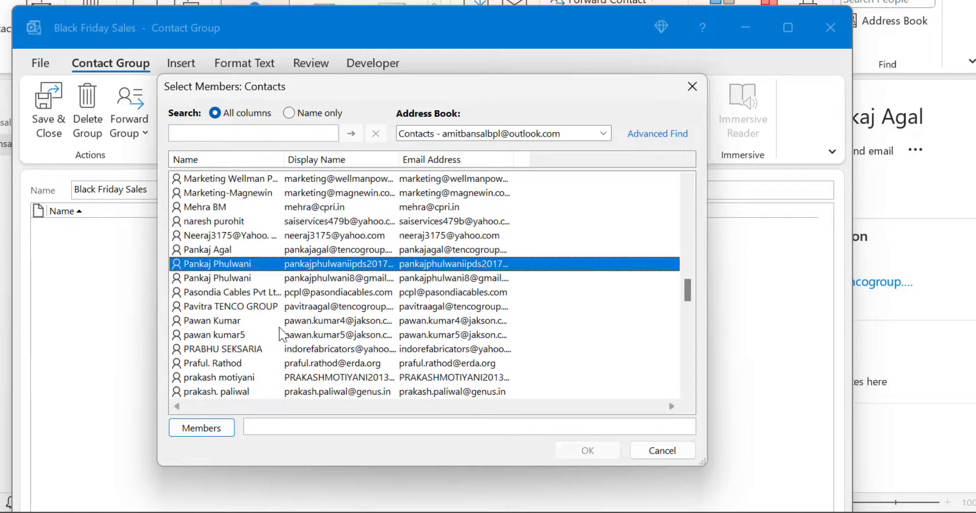
scroll(283, 332, down, 12)
click(325, 364)
scroll(335, 379, down, 2)
ctrl+click(335, 379)
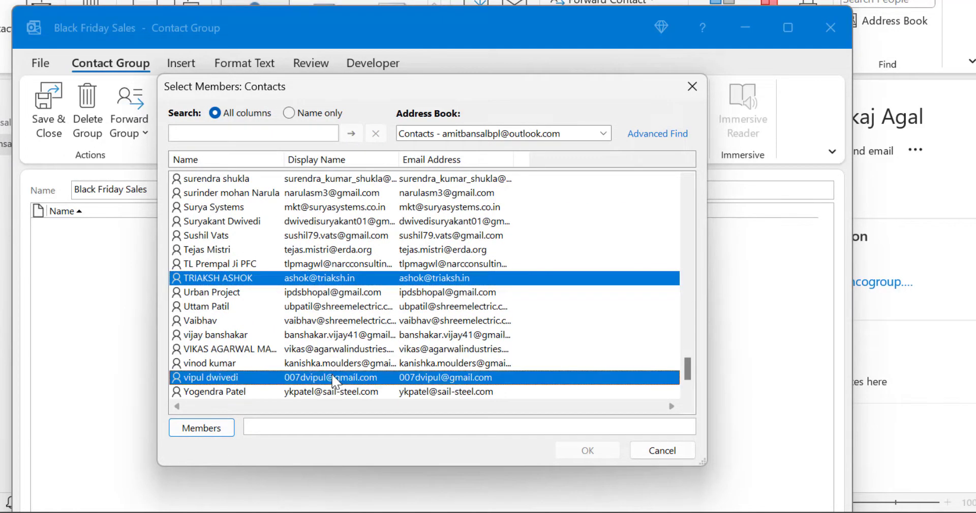
click(204, 430)
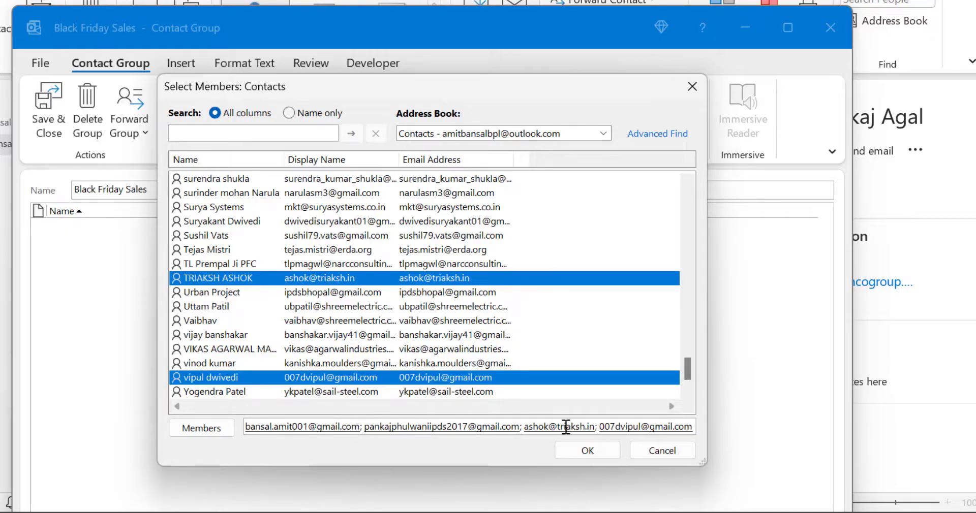
click(587, 450)
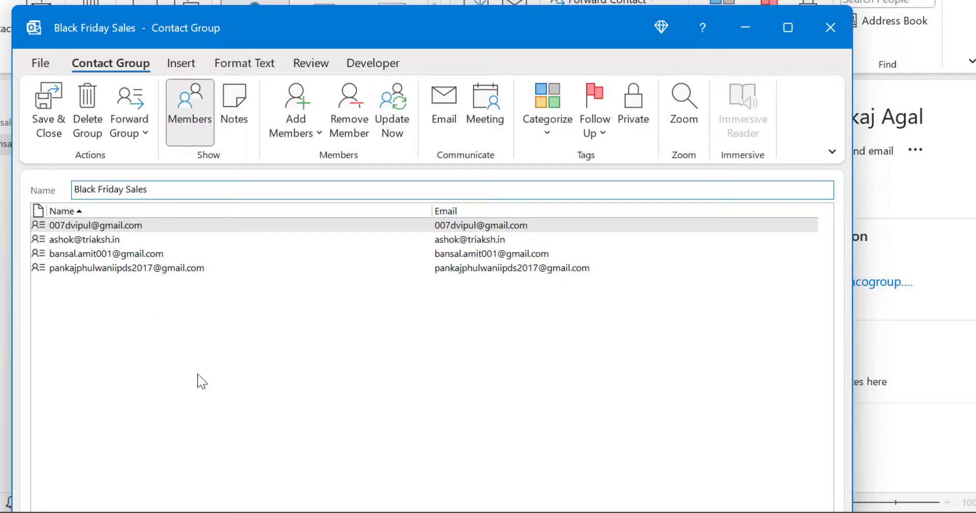
Step: Open the New E-mail Contact form from Add Members and position its window
click(318, 135)
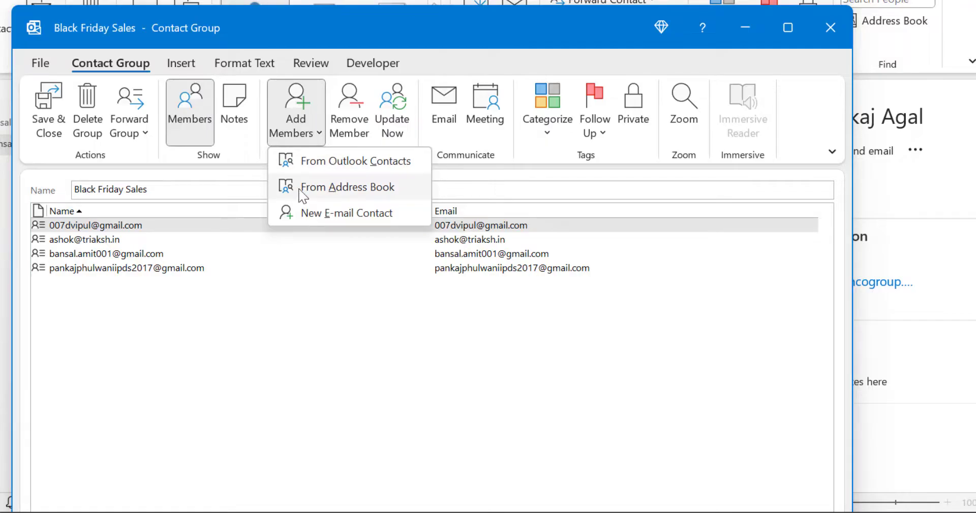
click(321, 191)
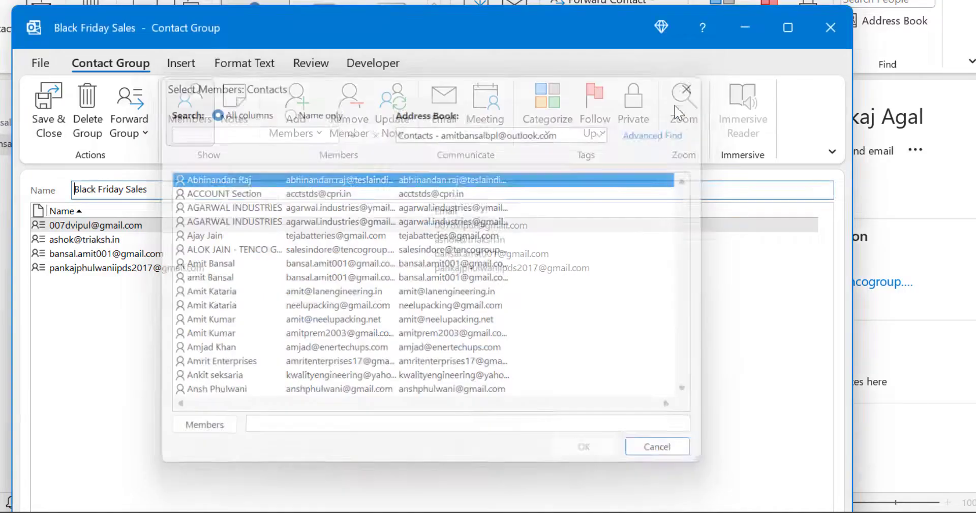
click(312, 127)
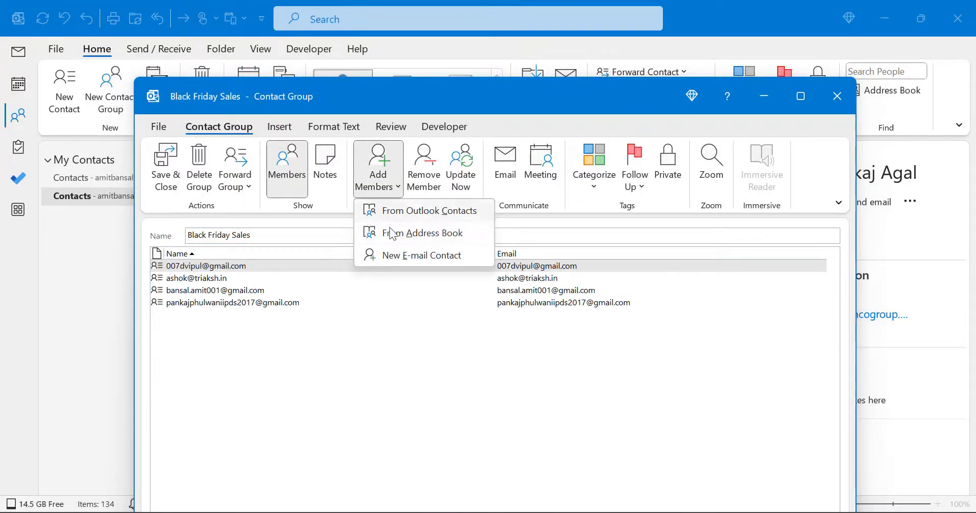
click(390, 261)
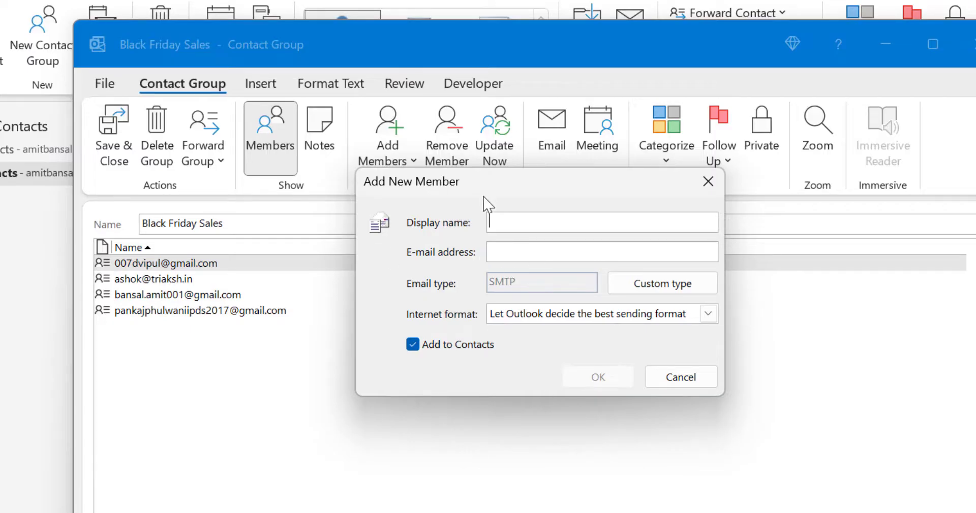
drag(488, 187, 484, 223)
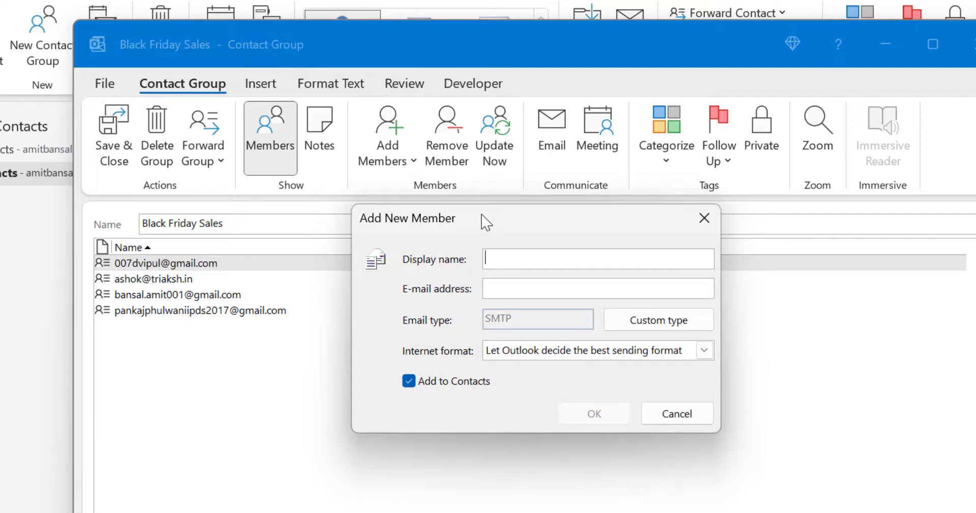
drag(485, 222, 479, 151)
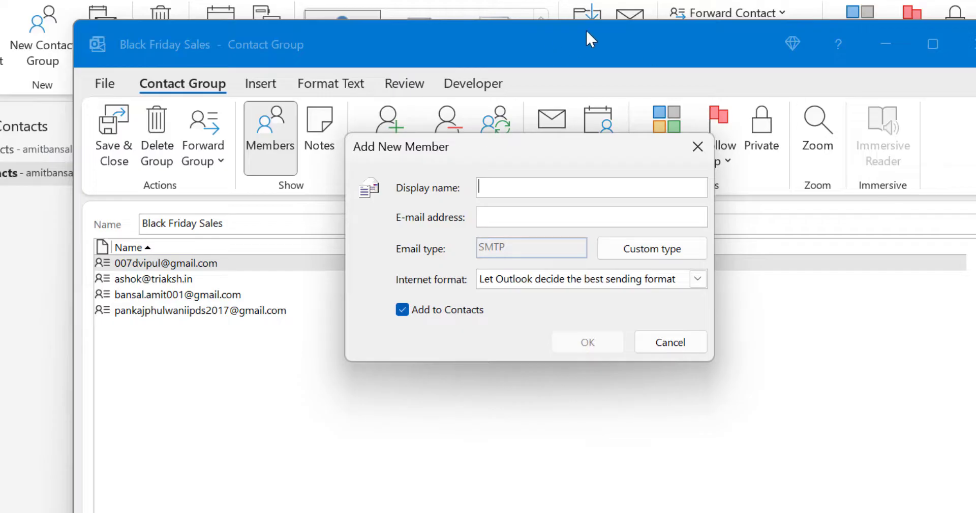
drag(534, 153, 519, 195)
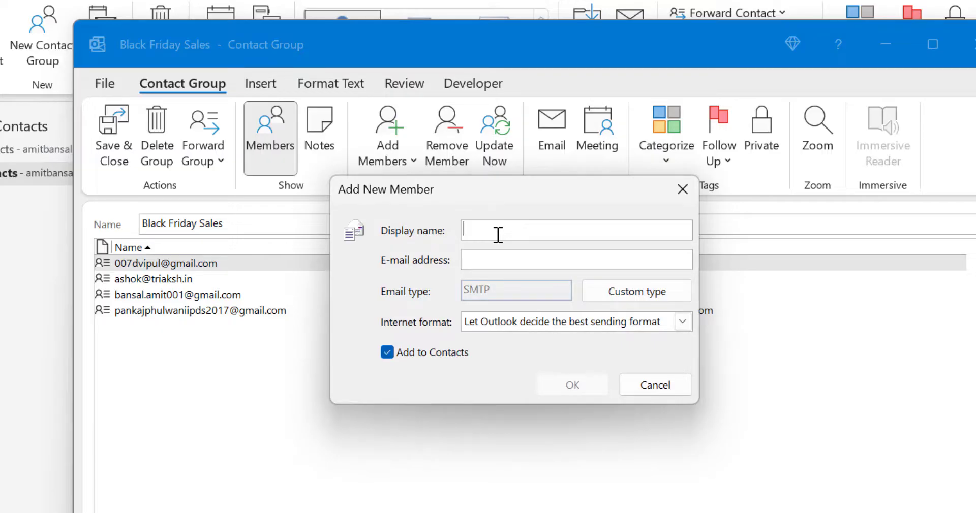
Step: Enter the contact's display name and e-mail address, keeping SMTP type, default format and Add to Contacts
text(Amit)
click(492, 263)
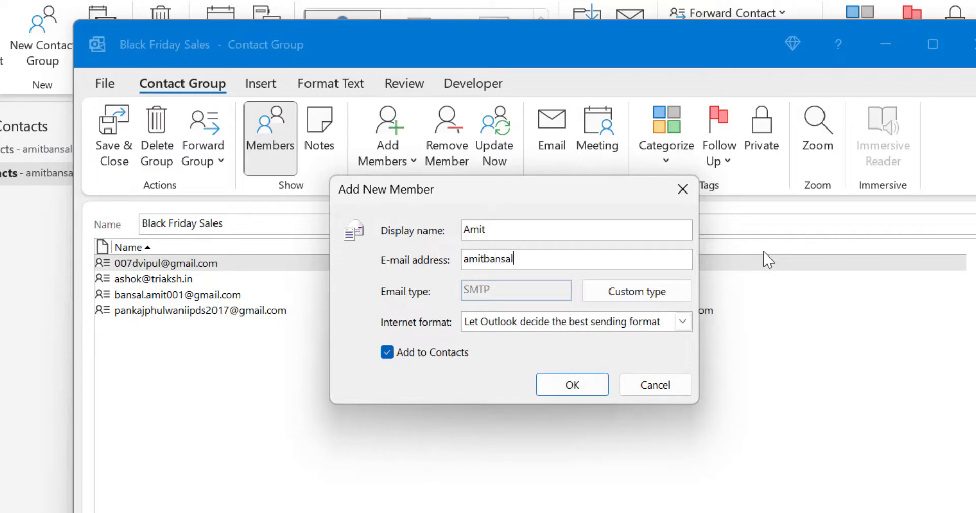
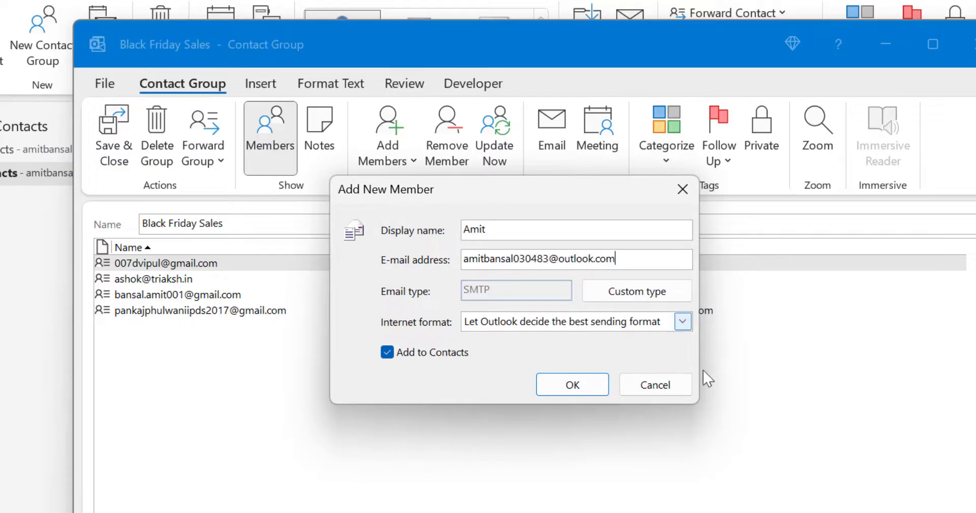
click(675, 293)
click(675, 293)
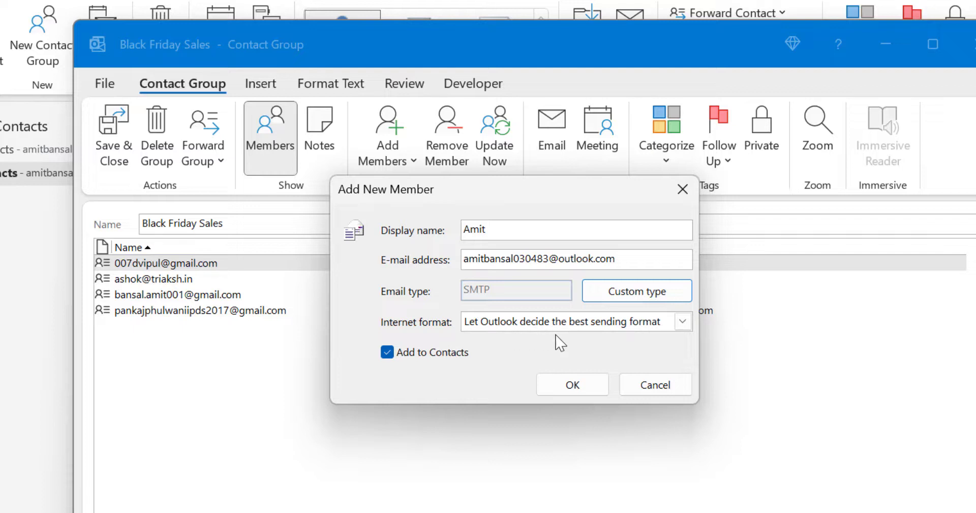
click(683, 324)
click(681, 324)
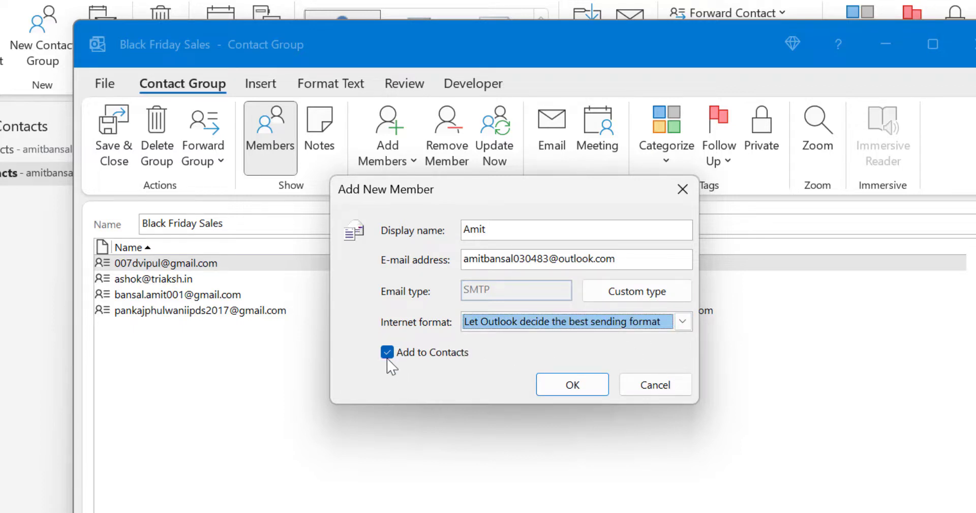
key(Tab)
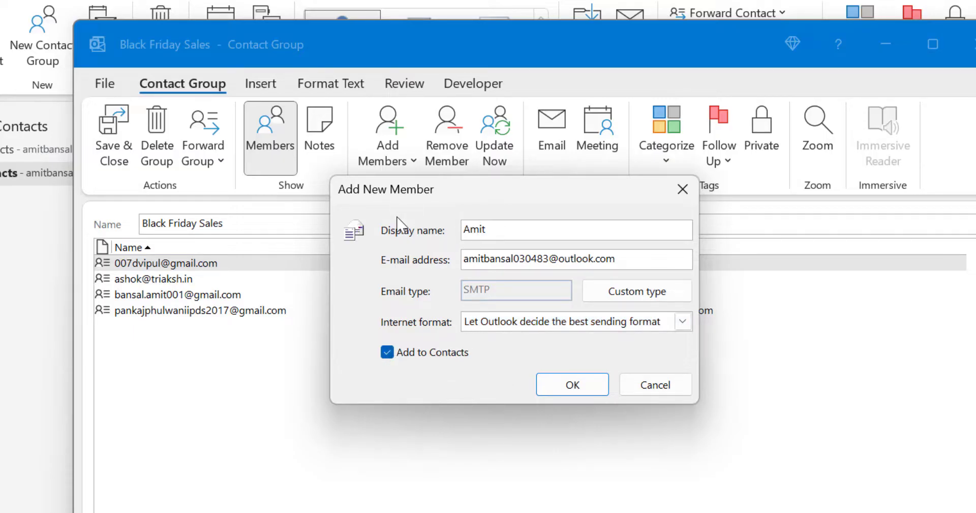
click(387, 353)
click(389, 356)
click(527, 232)
Step: Confirm the new member and add them as a separate new contact despite the duplicate warning
click(572, 384)
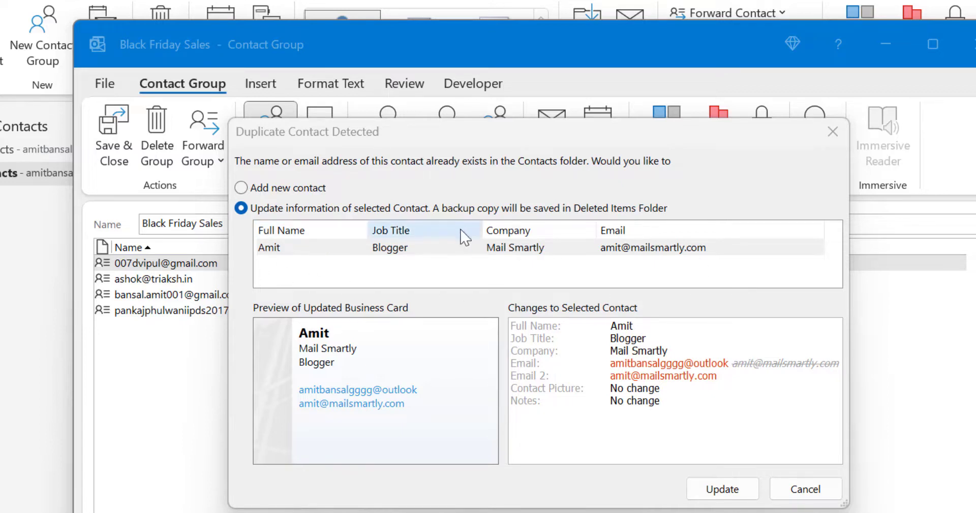
click(242, 191)
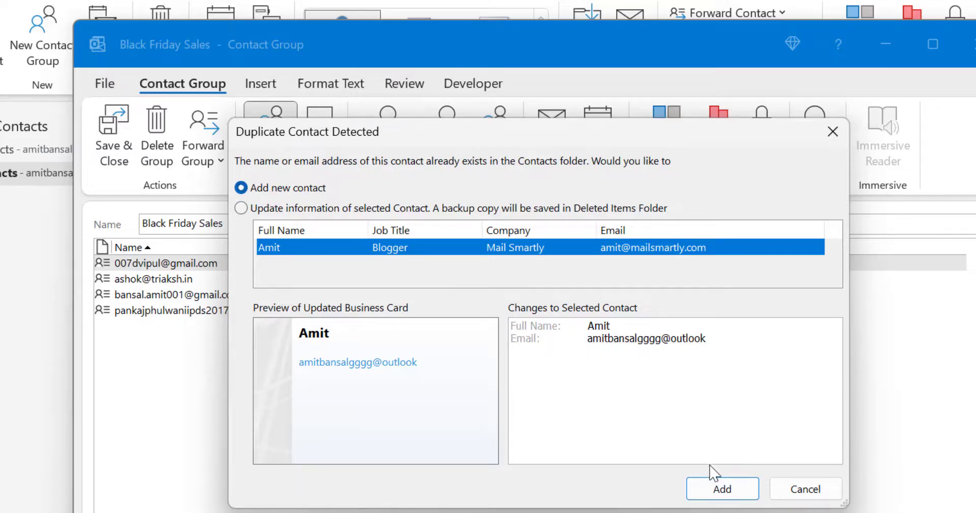
click(724, 491)
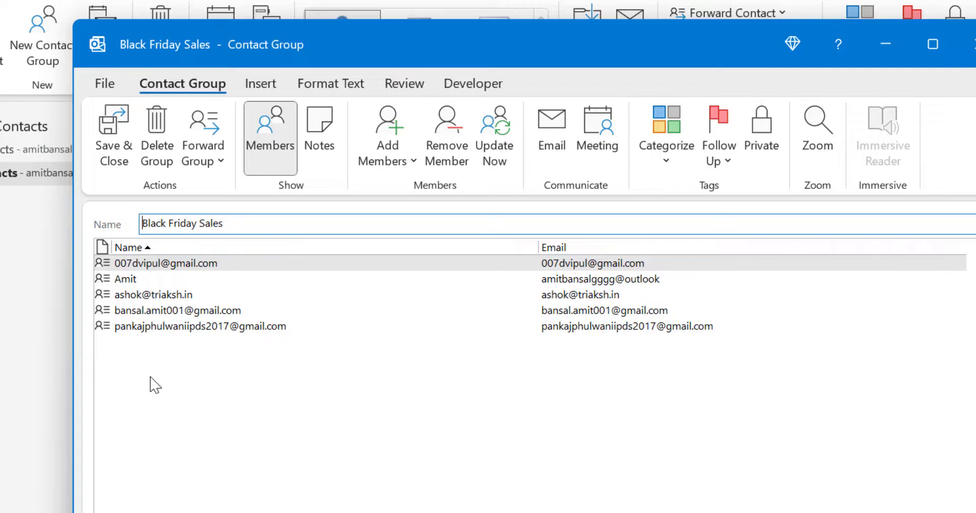
Step: Save the Black Friday Sales group and address a new email to it from the To field
click(119, 131)
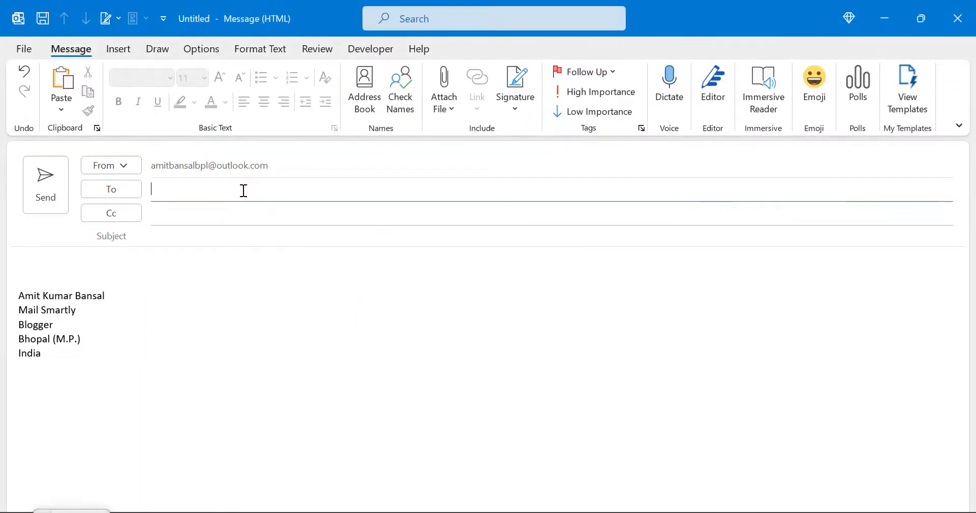
click(244, 191)
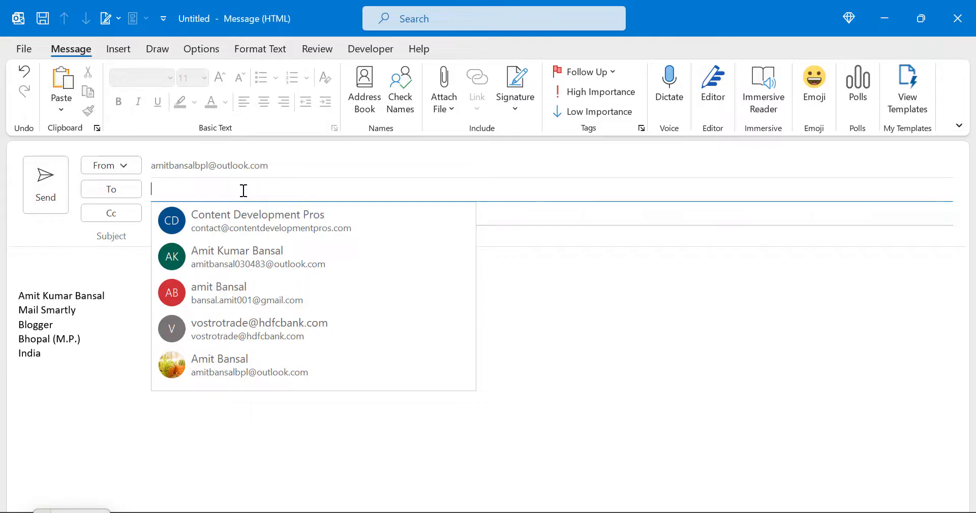
text(balck )
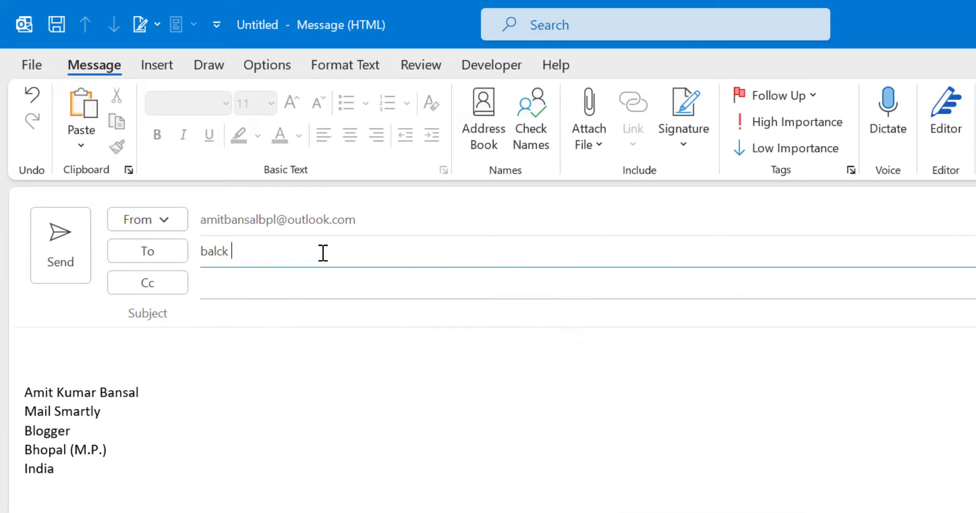
text(friday sale)
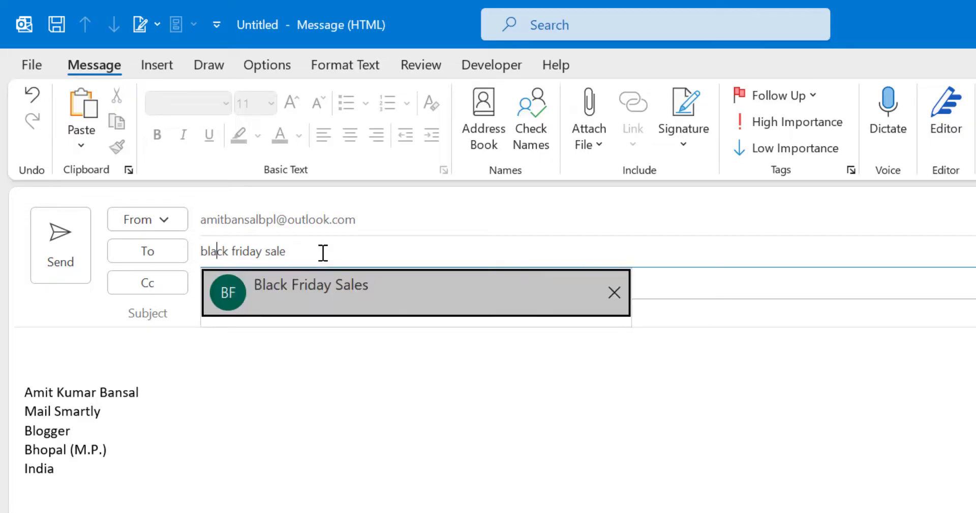
click(343, 288)
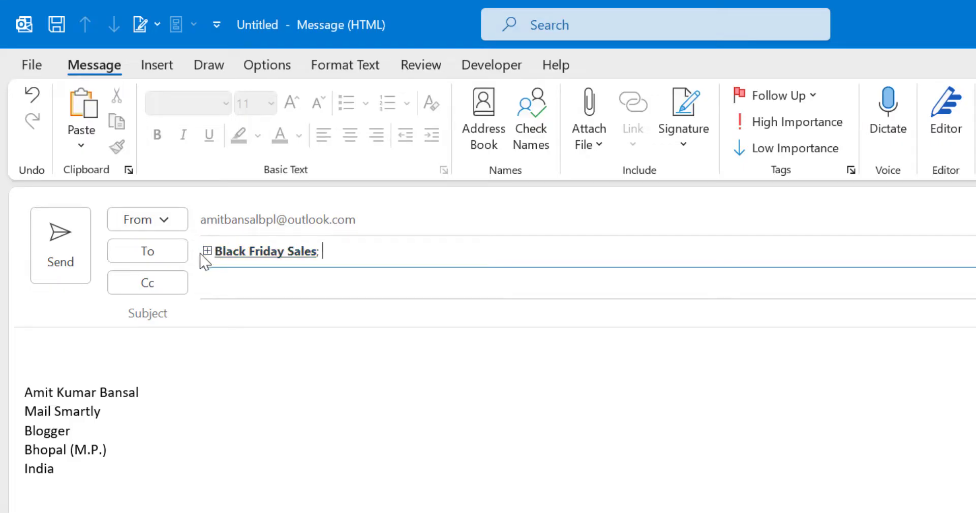
Step: Expand Black Friday Sales in the To line into its five member addresses
mouse_move(209, 254)
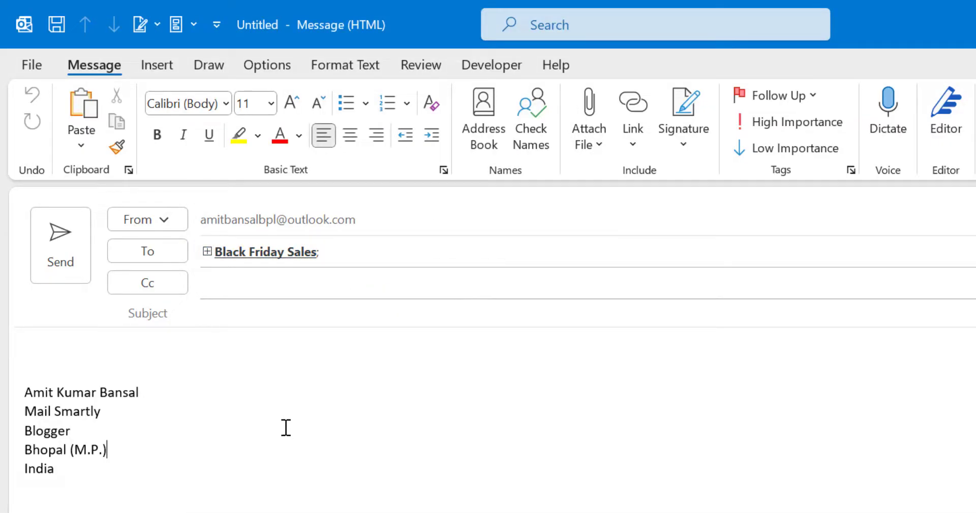
click(207, 252)
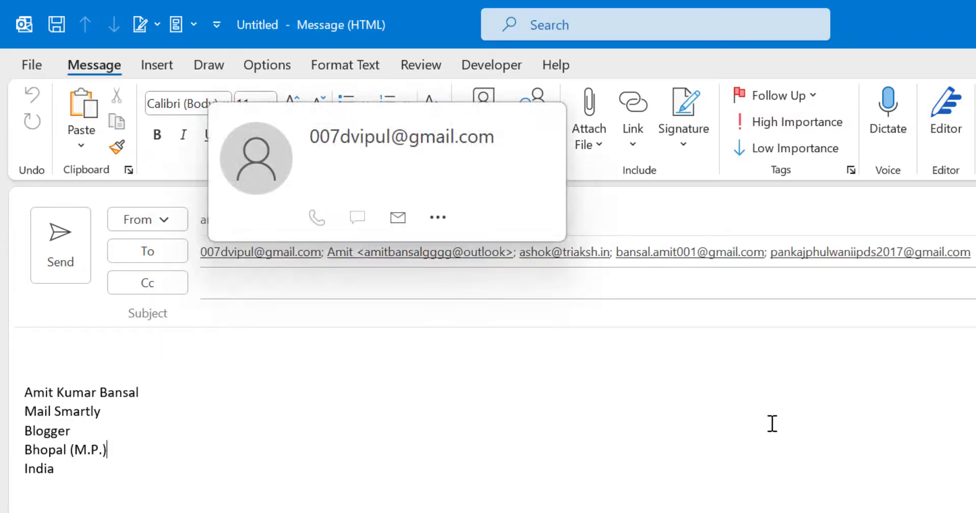
click(959, 252)
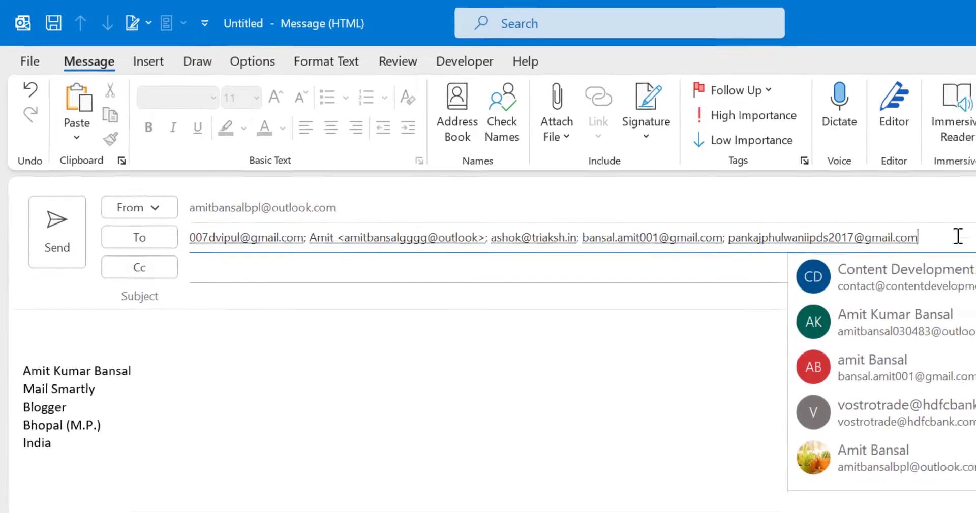
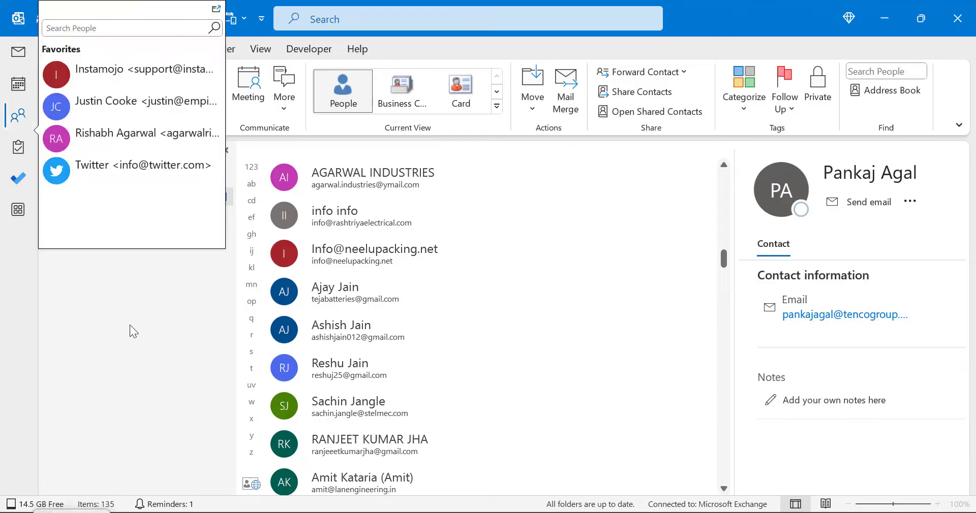
Step: Search the people list for 'black' to show Black Friday and Black Friday Sales
scroll(499, 303, up, 1)
scroll(499, 303, up, 12)
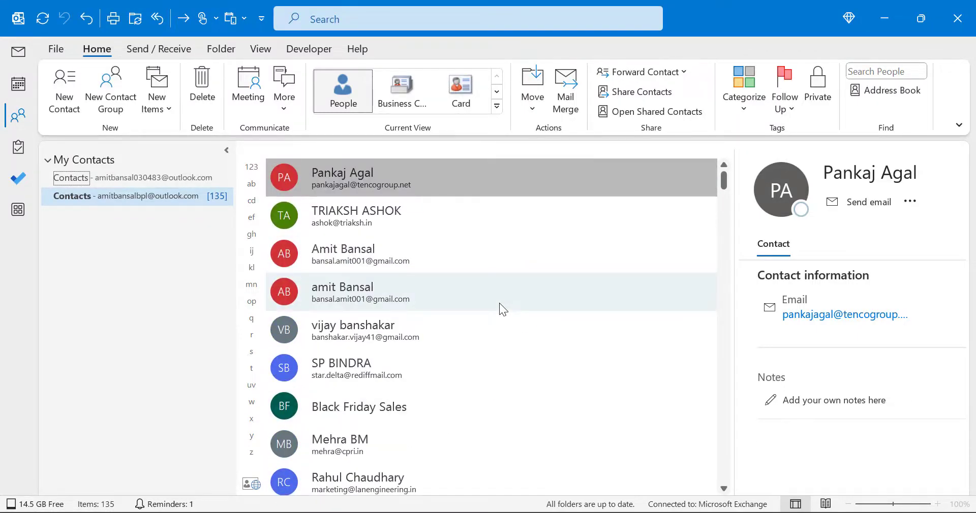
scroll(499, 303, down, 12)
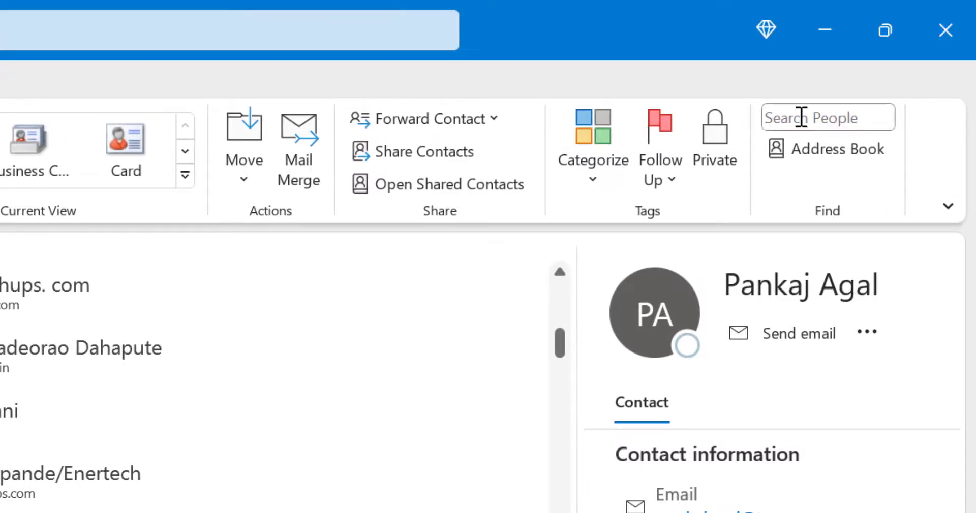
click(801, 118)
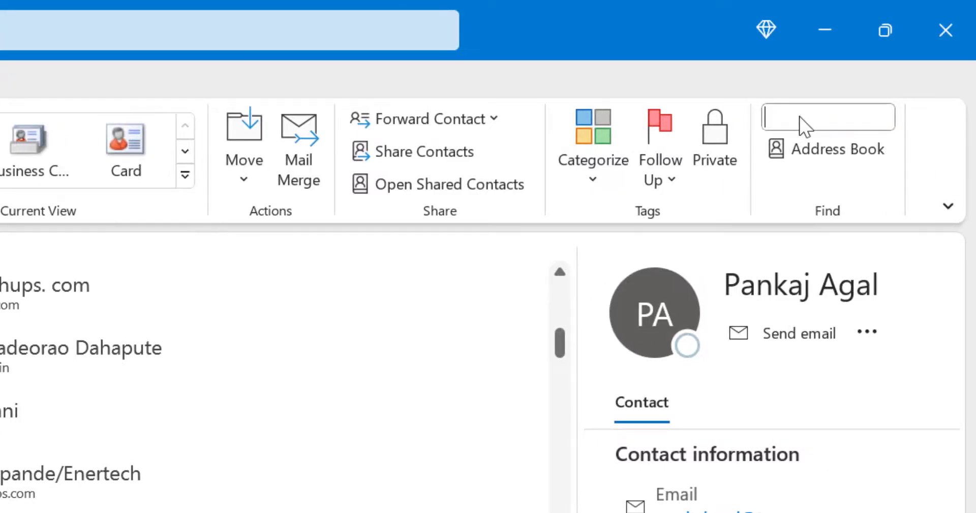
text(black)
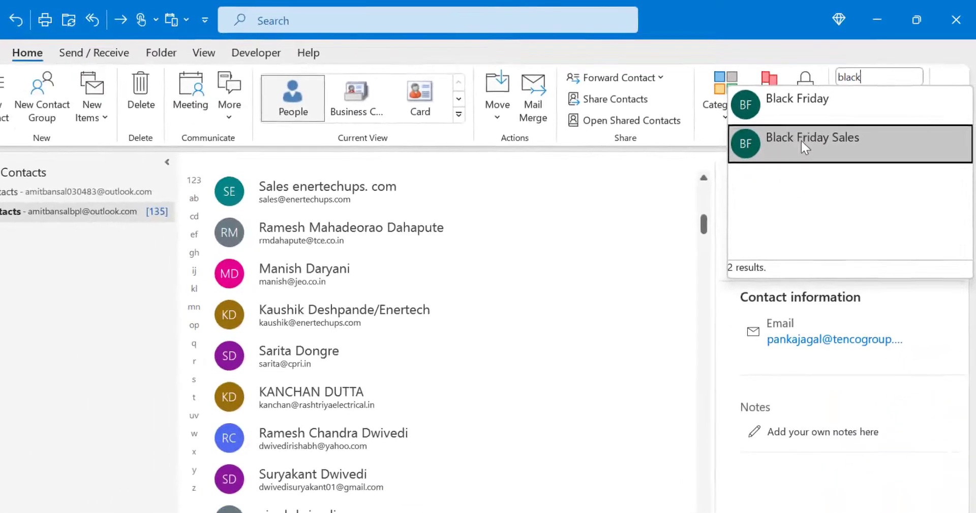
Step: Edit the Black Friday Sales group and remove its second listed member, leaving four
click(709, 213)
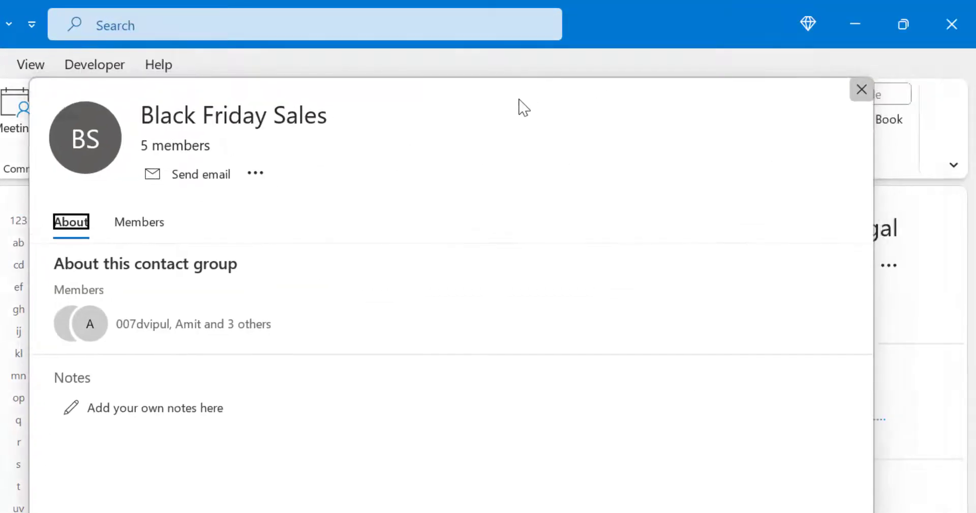
click(256, 173)
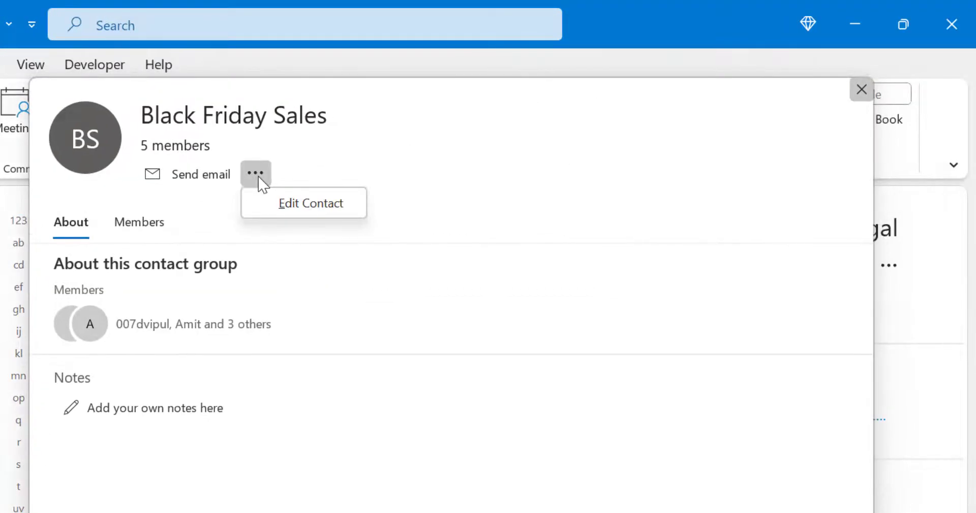
click(304, 206)
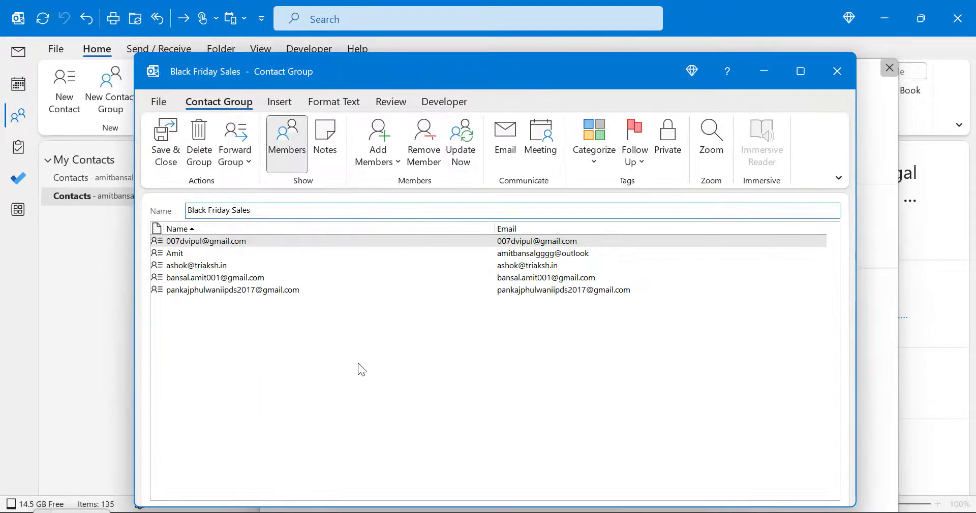
drag(175, 56, 146, 44)
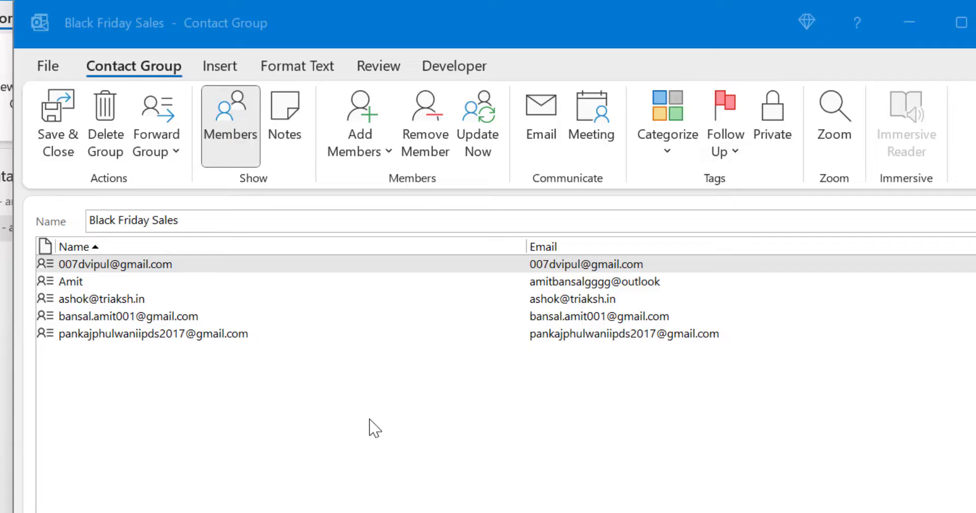
click(79, 283)
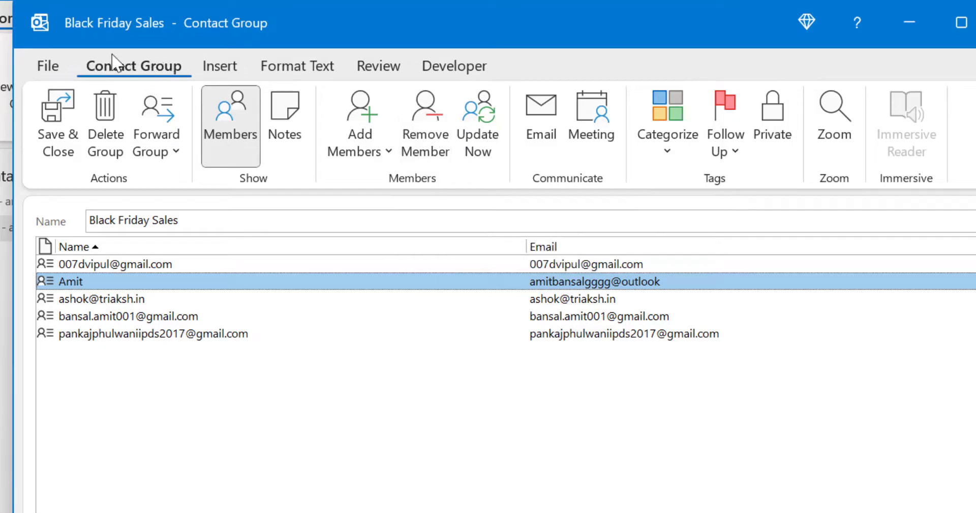
click(432, 137)
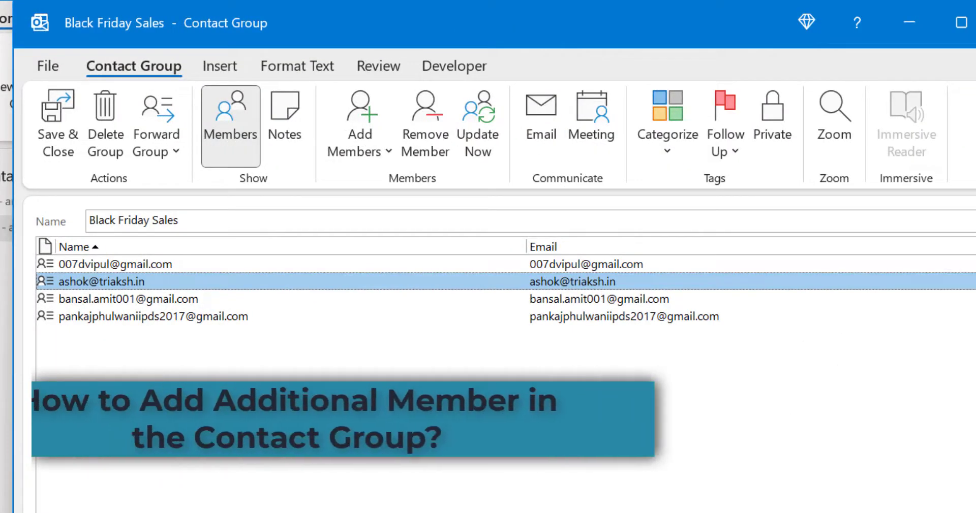
Step: Add three contacts from Outlook Contacts to Black Friday Sales, giving seven members
click(386, 153)
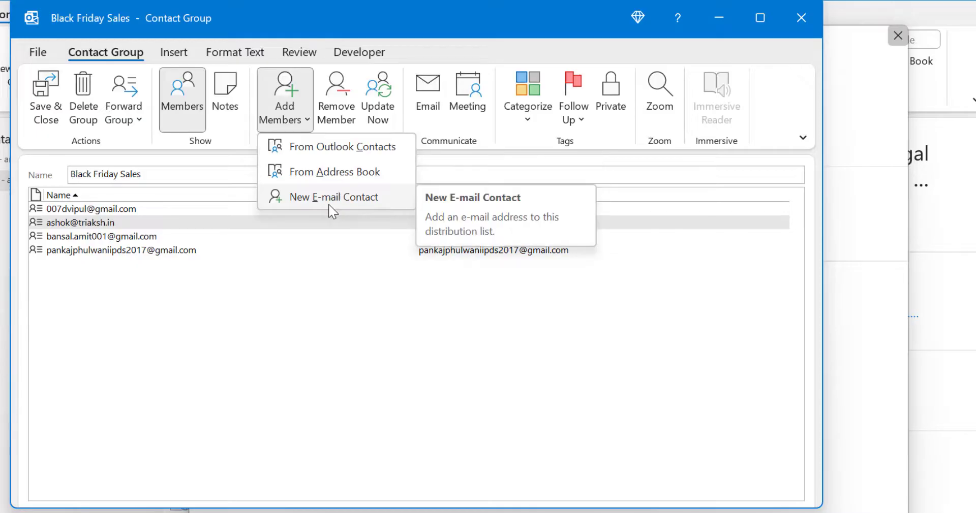
click(330, 151)
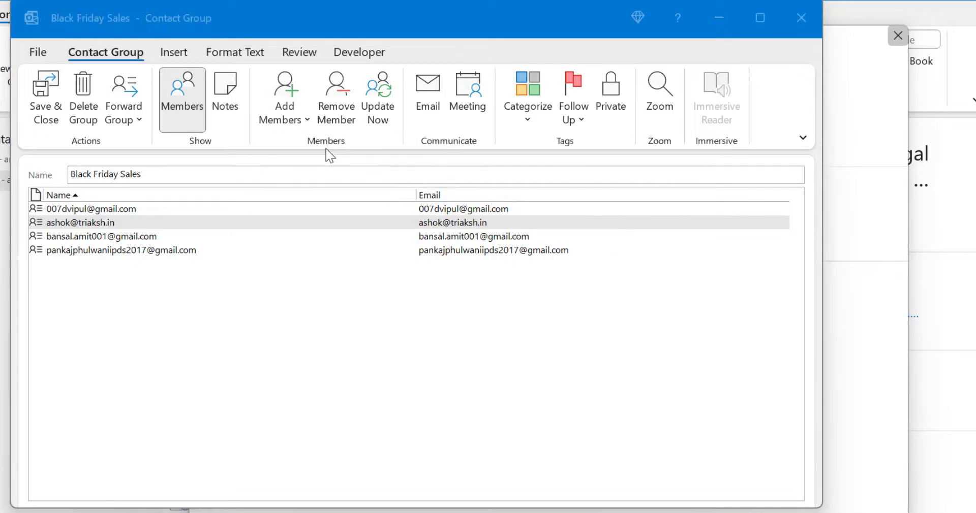
drag(260, 87, 378, 84)
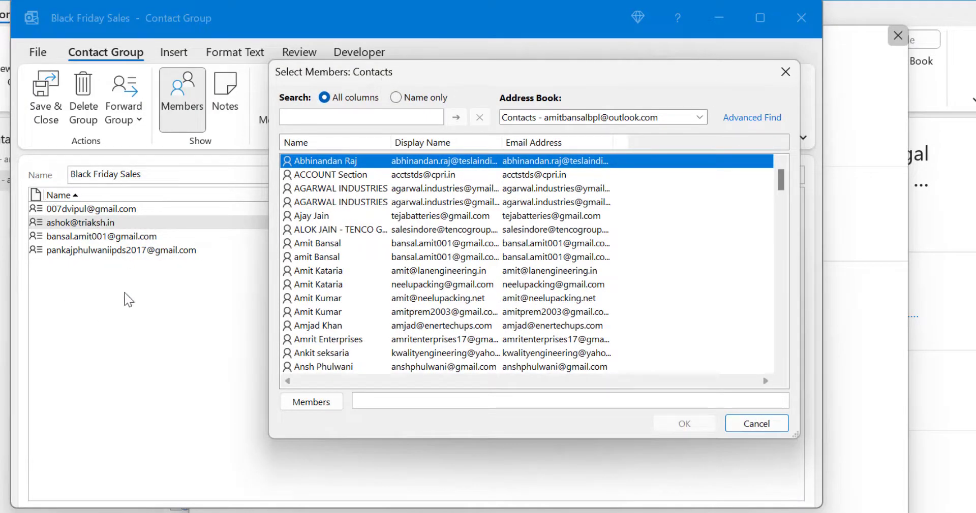
scroll(447, 311, down, 9)
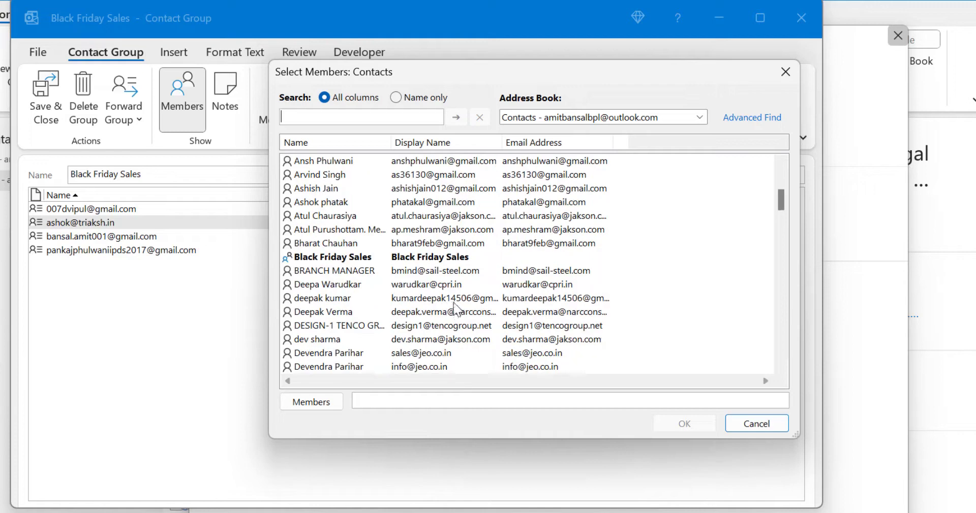
click(368, 229)
ctrl+click(355, 189)
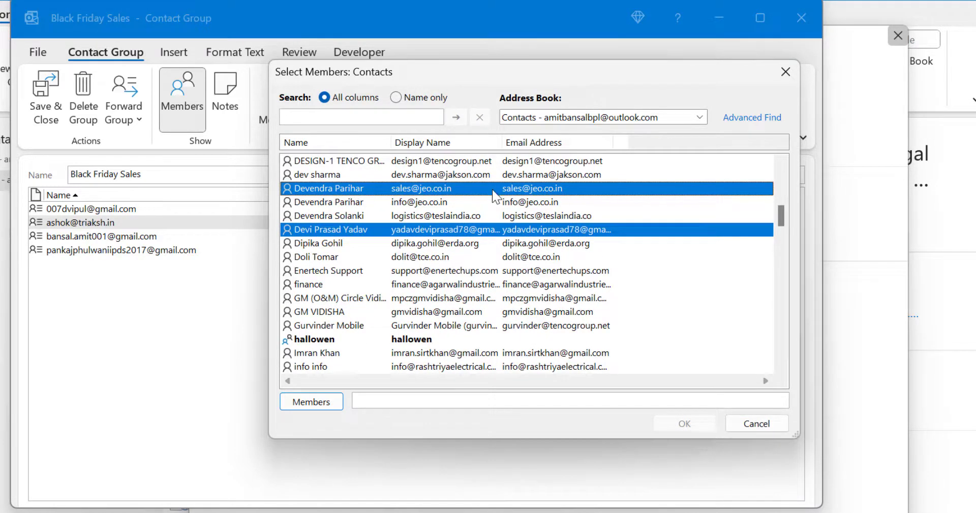
key(ctrl)
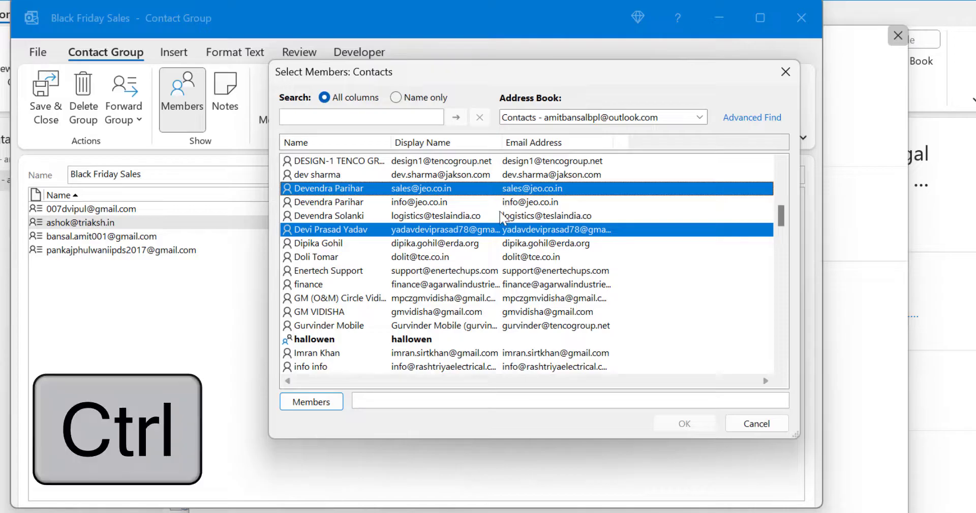
ctrl+click(452, 270)
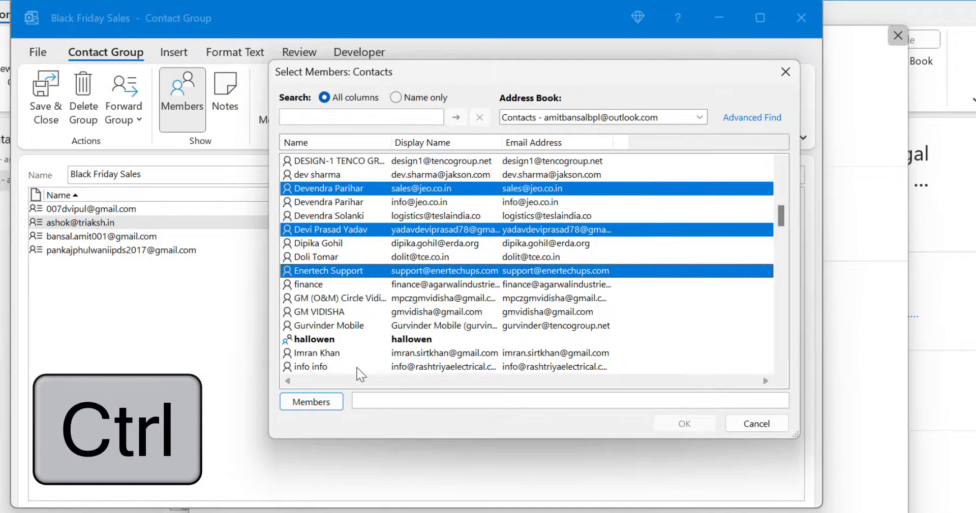
click(320, 409)
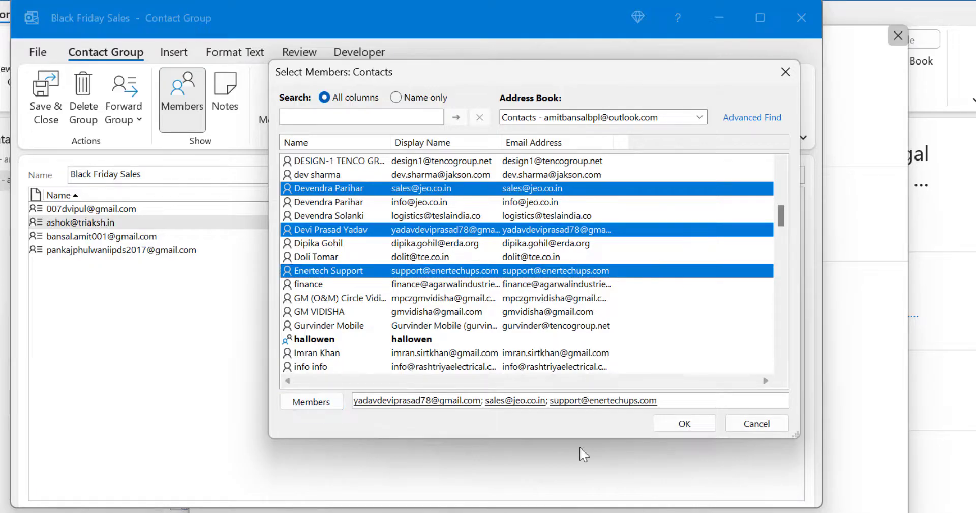
click(700, 426)
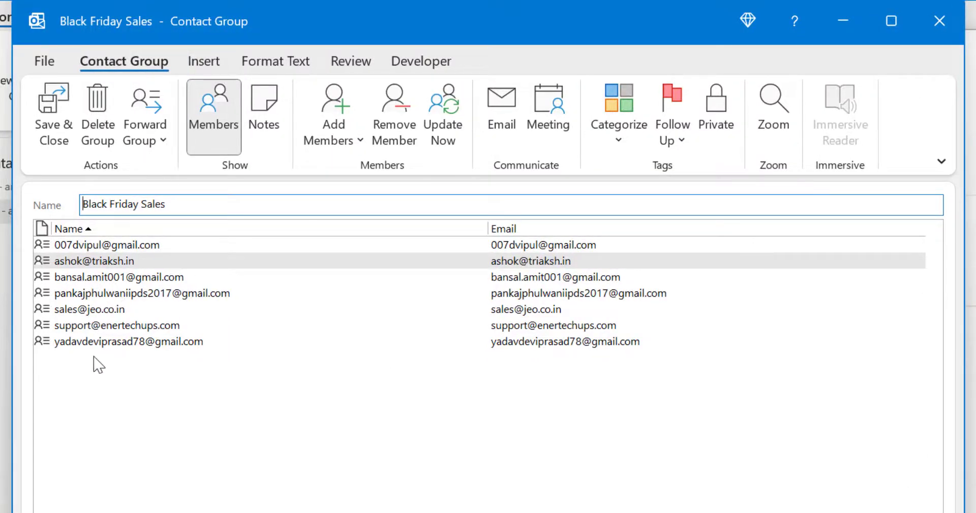
Step: Save and close the Black Friday Sales group, then return to the People contacts list
click(60, 124)
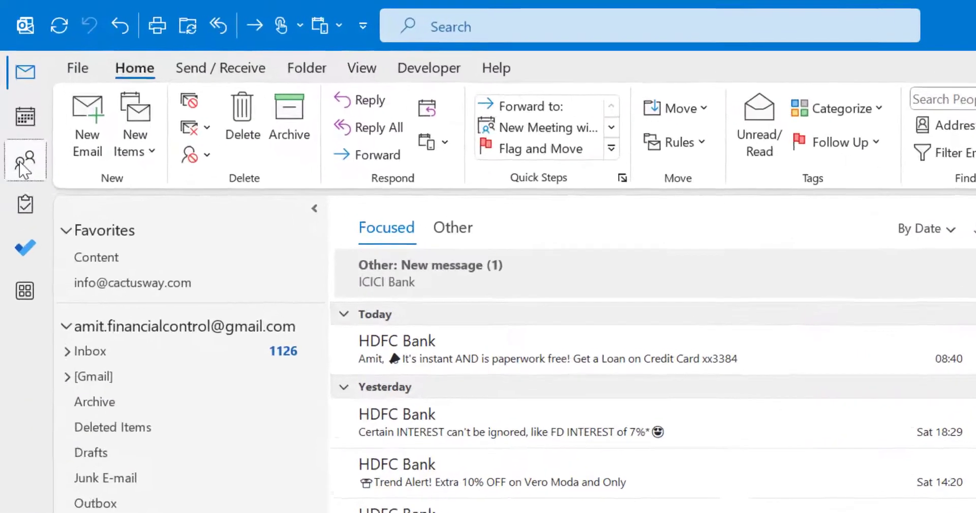
click(18, 116)
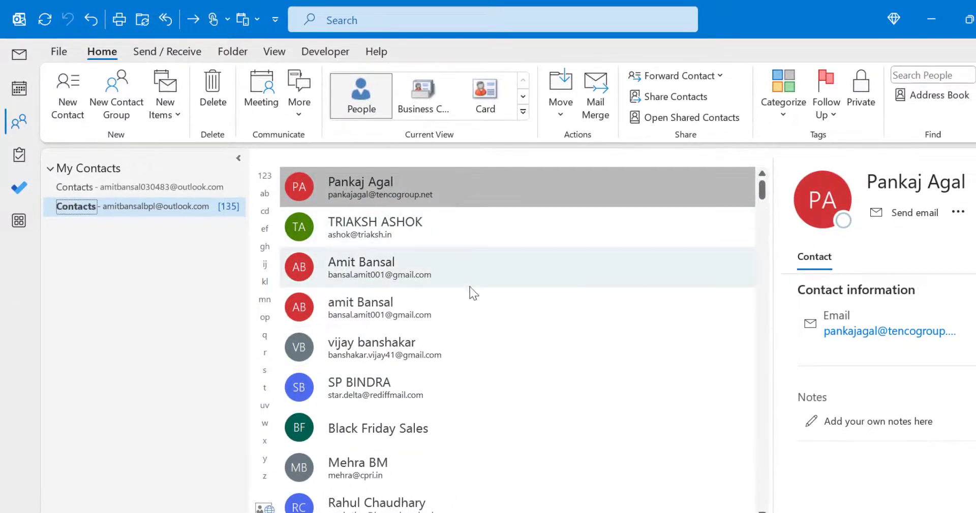
scroll(671, 408, down, 3)
scroll(503, 309, up, 1)
click(940, 76)
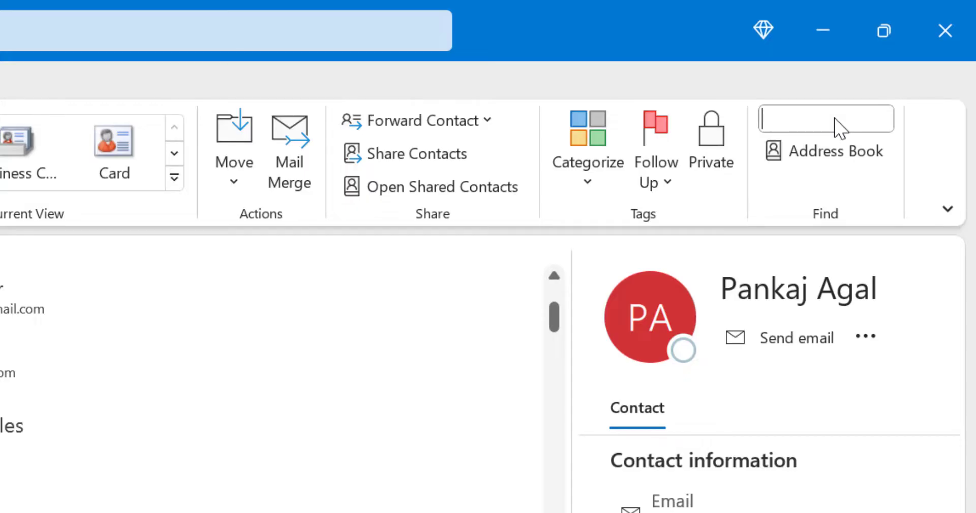
Step: Find Black Friday Sales with a 'black' search and reopen it for editing
text(black)
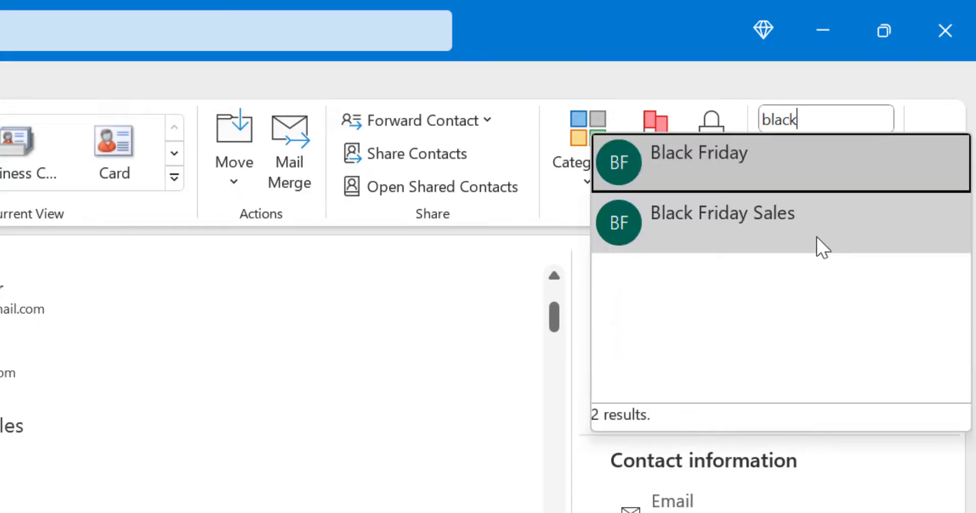
click(816, 237)
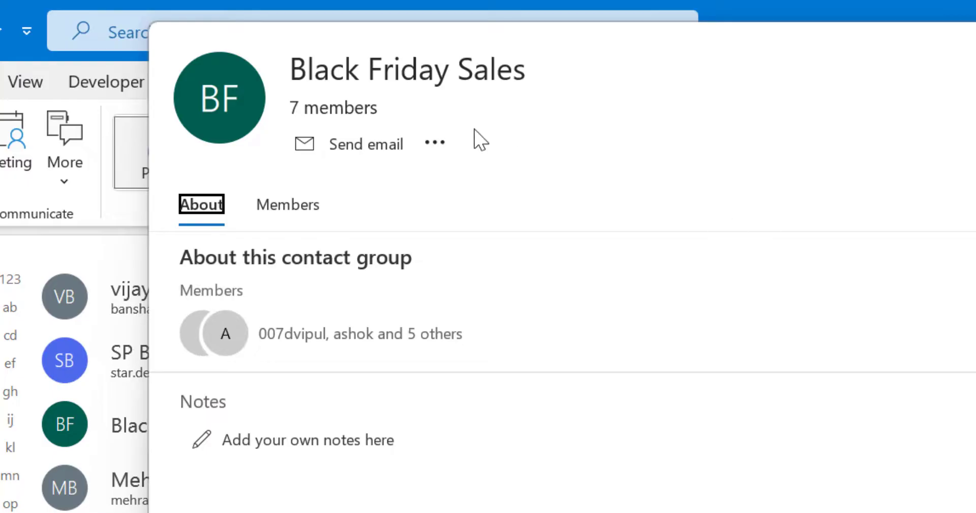
click(434, 142)
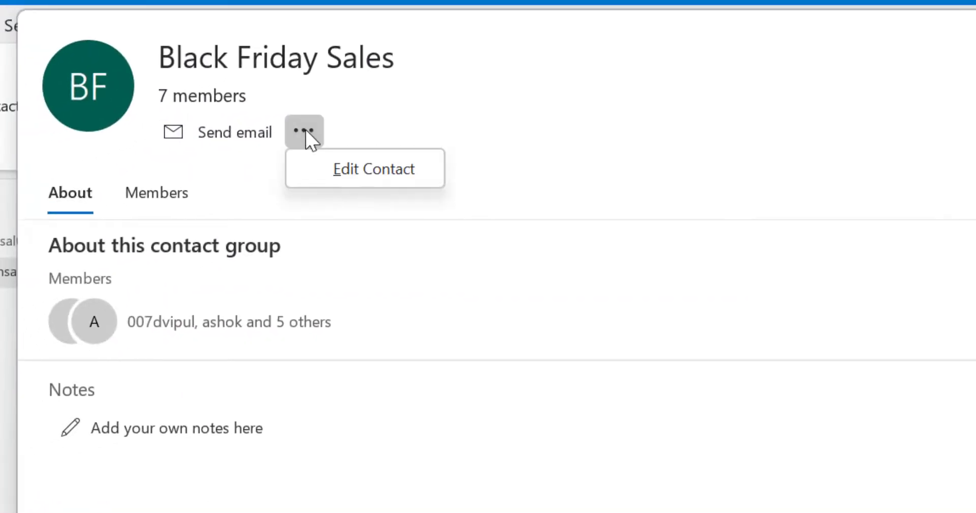
click(363, 174)
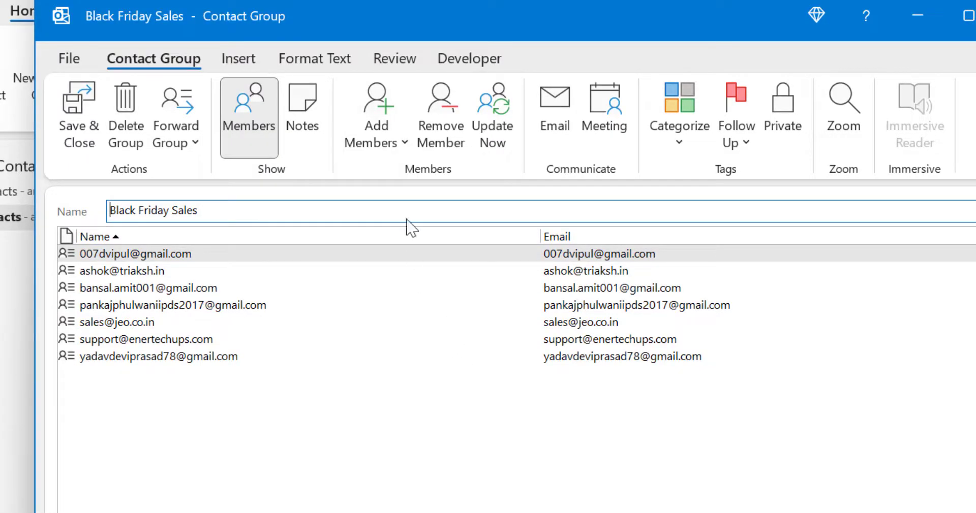
click(403, 144)
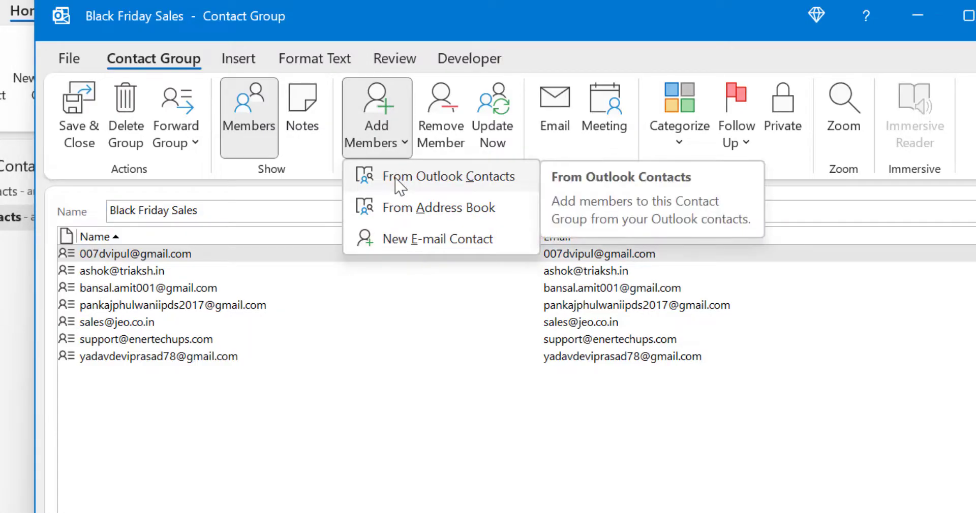
Step: Search the Outlook contacts picker for 'sale' to locate the Sales Team group
click(396, 178)
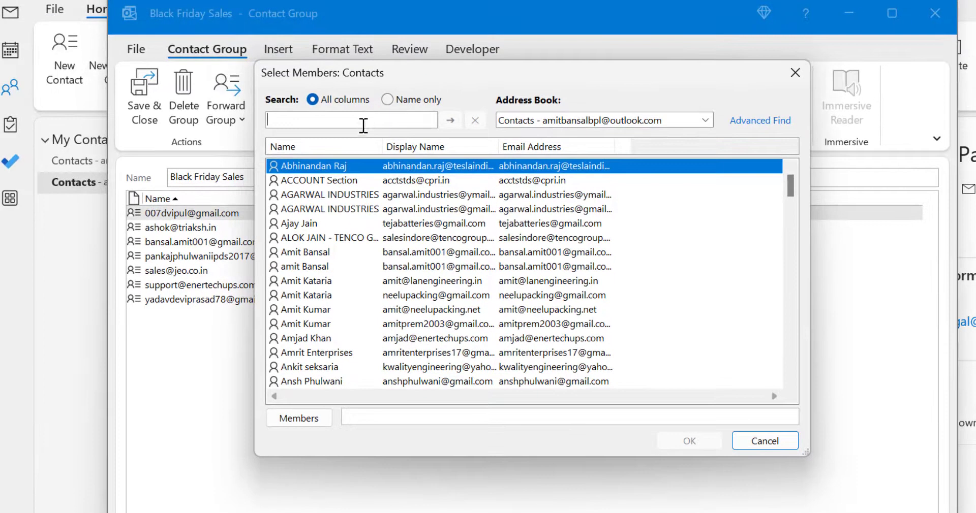
scroll(642, 246, down, 7)
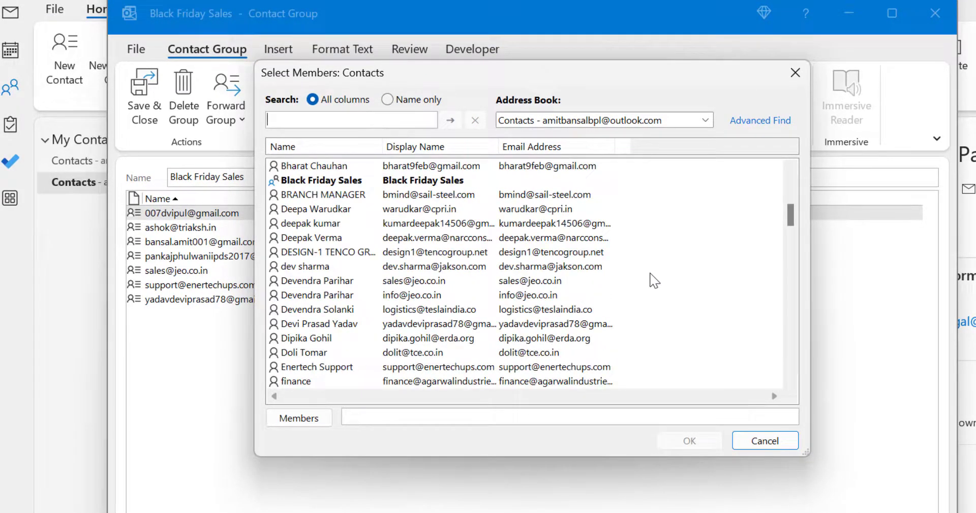
scroll(651, 279, down, 1)
scroll(610, 281, up, 1)
scroll(636, 258, down, 3)
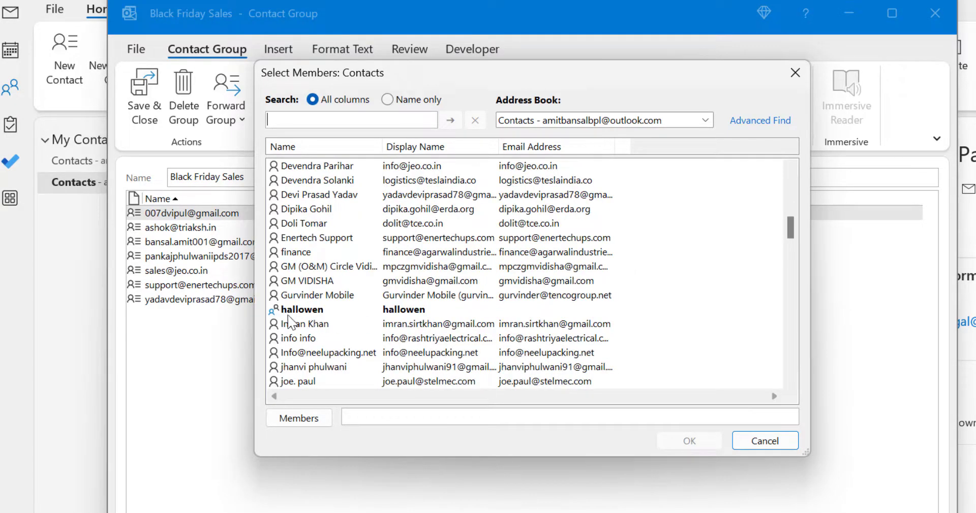
scroll(641, 280, down, 15)
scroll(642, 280, down, 5)
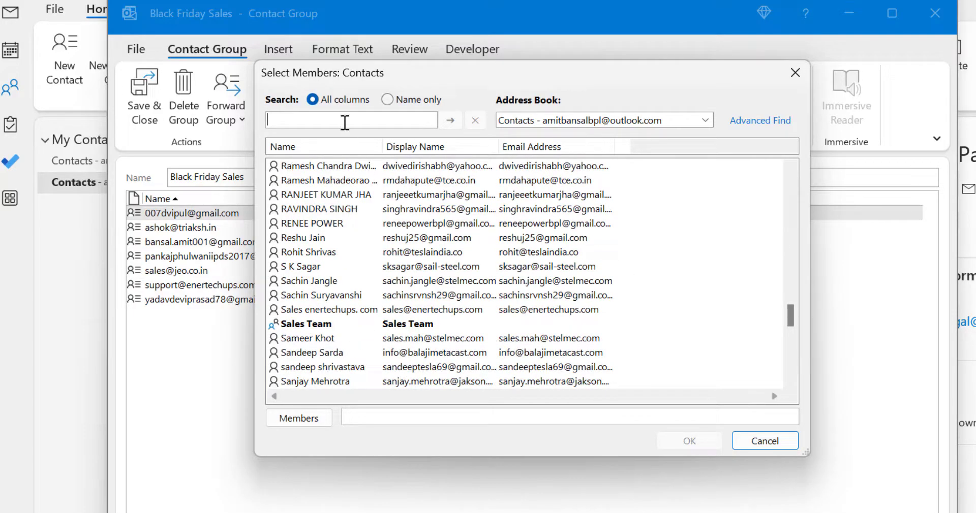
scroll(467, 330, down, 5)
scroll(467, 331, up, 4)
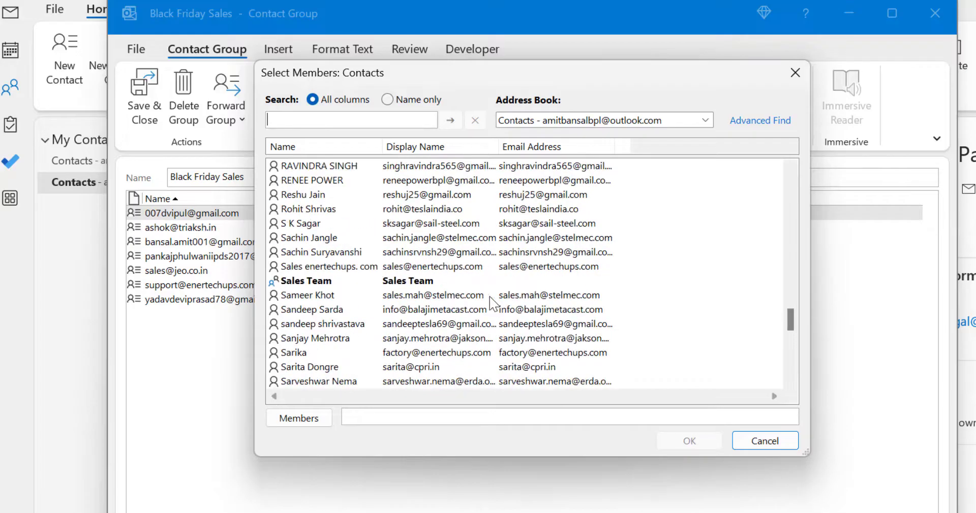
text(sales)
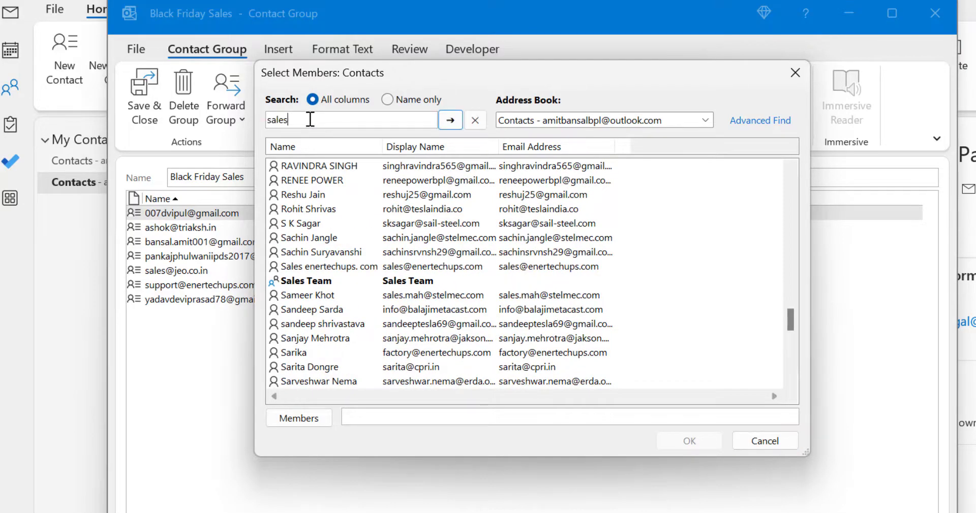
key(Return)
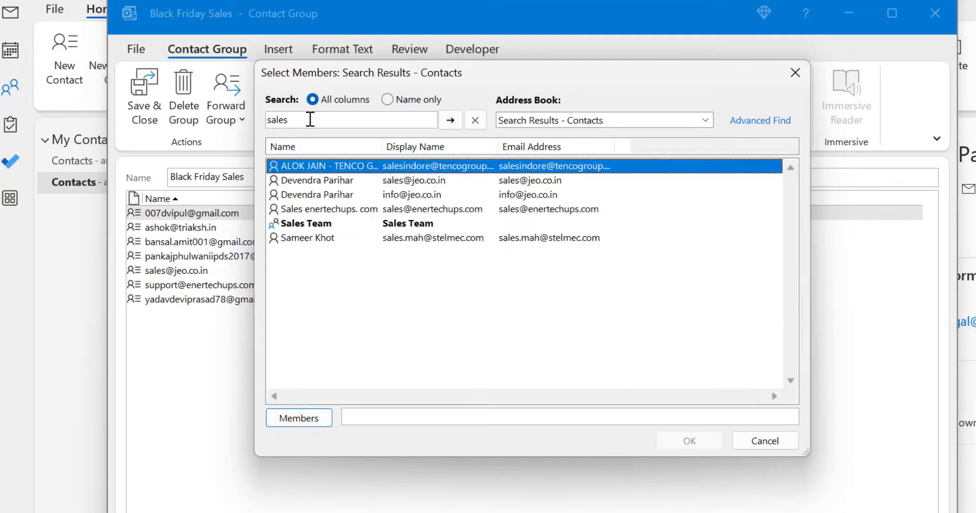
Step: Add the Sales Team group as a member of Black Friday Sales
click(303, 225)
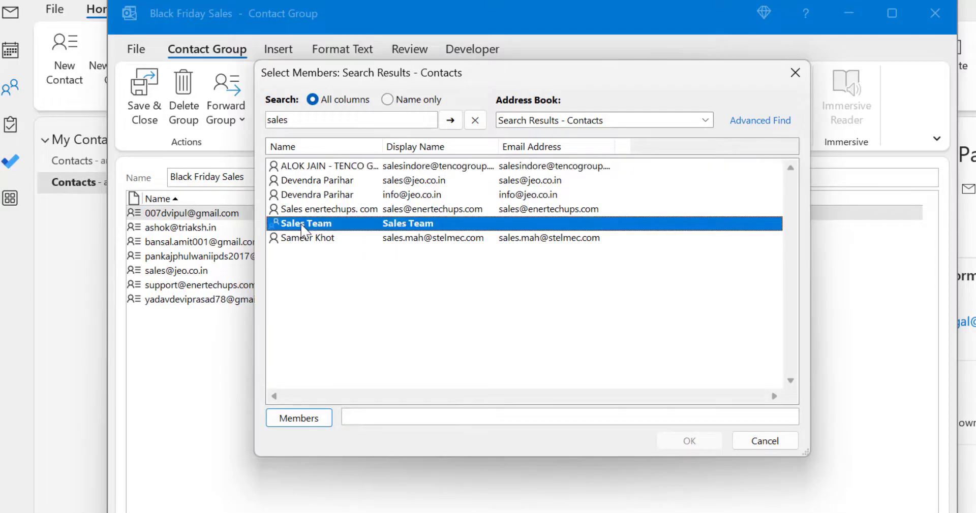
click(305, 419)
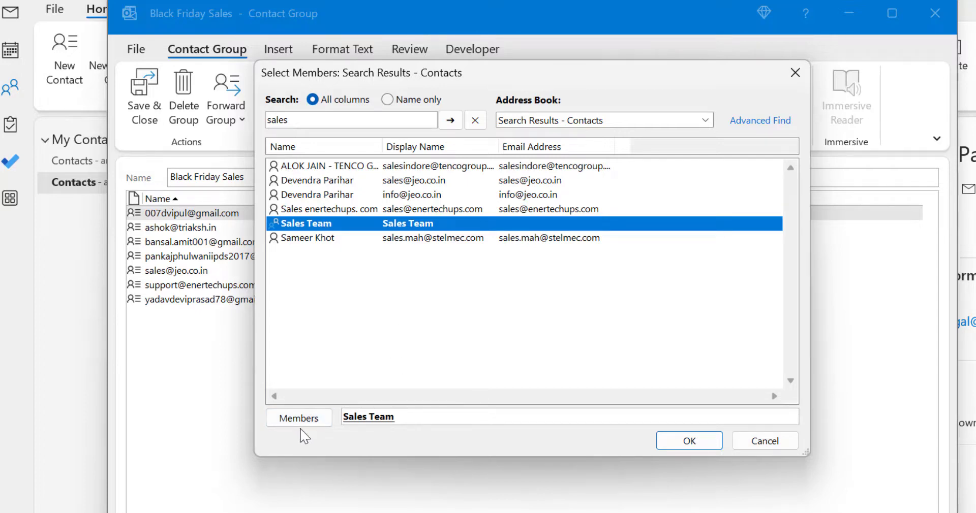
click(687, 442)
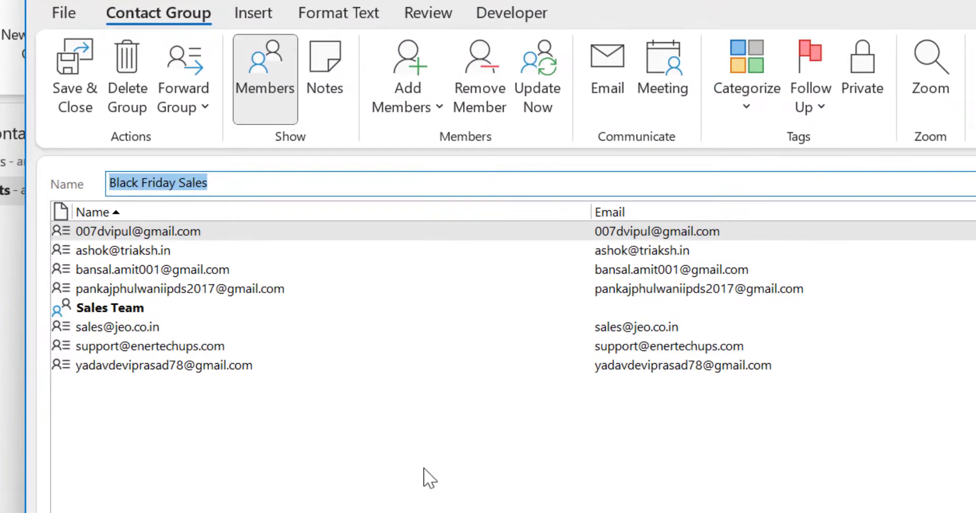
click(112, 309)
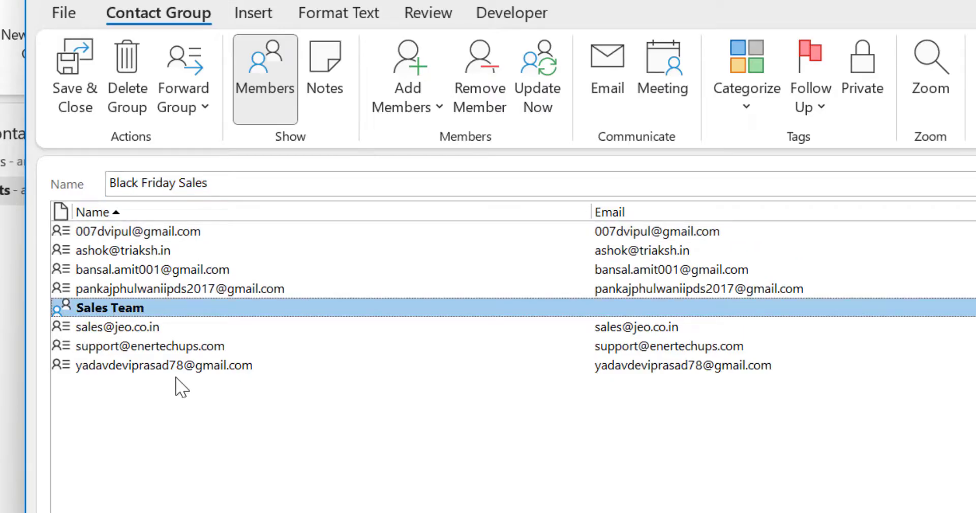
Step: Save the merged Black Friday Sales group, close its card, and return to Mail
click(74, 76)
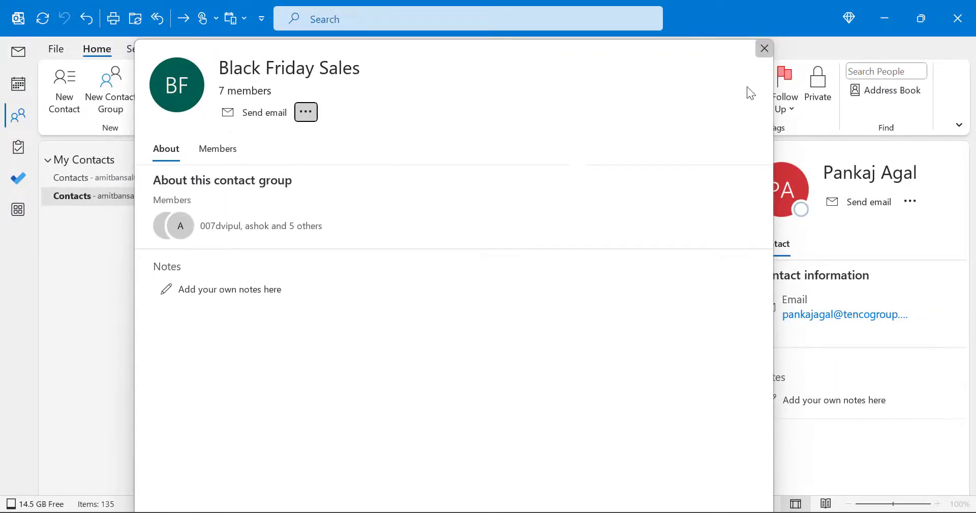
click(763, 48)
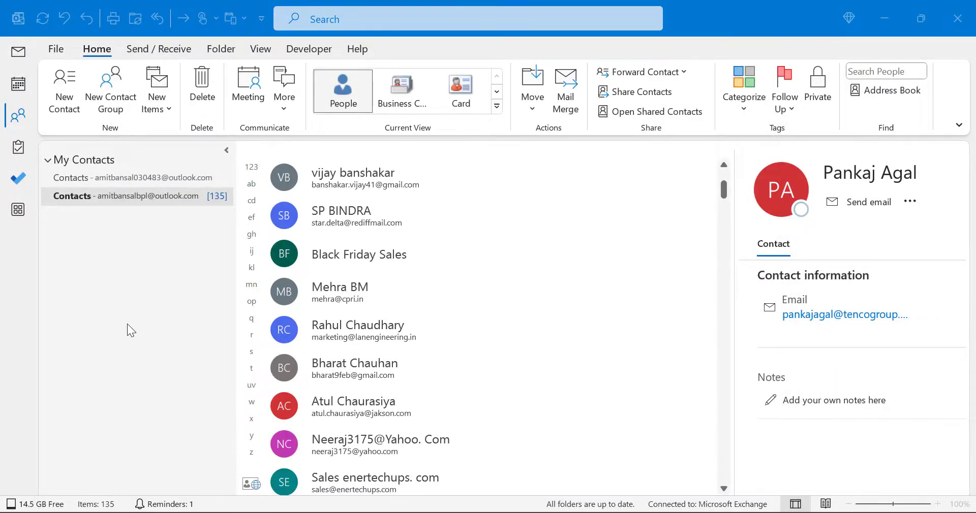
key(ctrl+1)
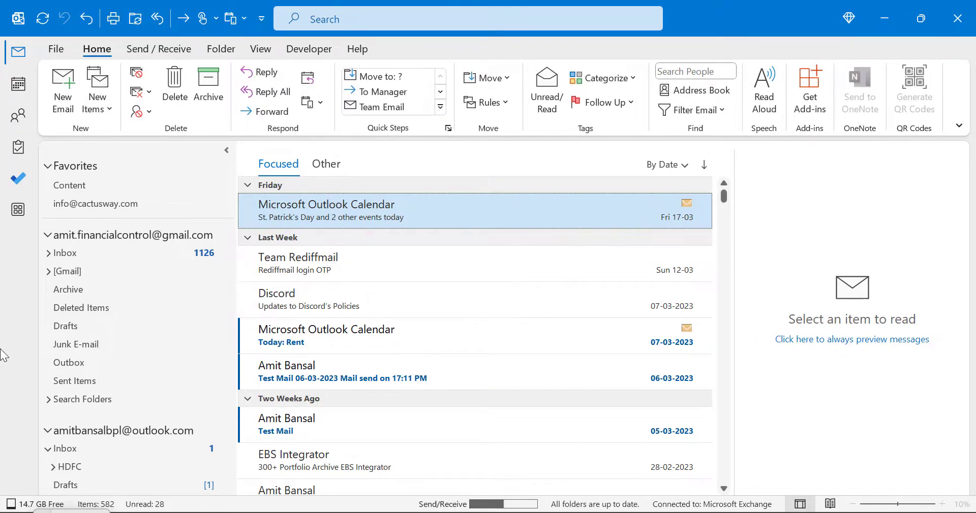
Step: Start a new email addressed to Black Friday Sales, then undo to empty the To line
click(63, 83)
click(188, 192)
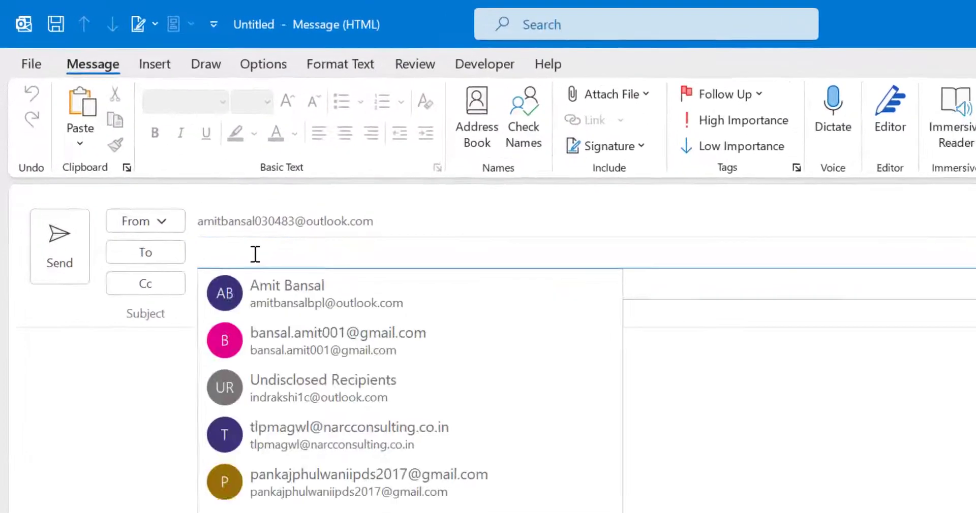
text(balck)
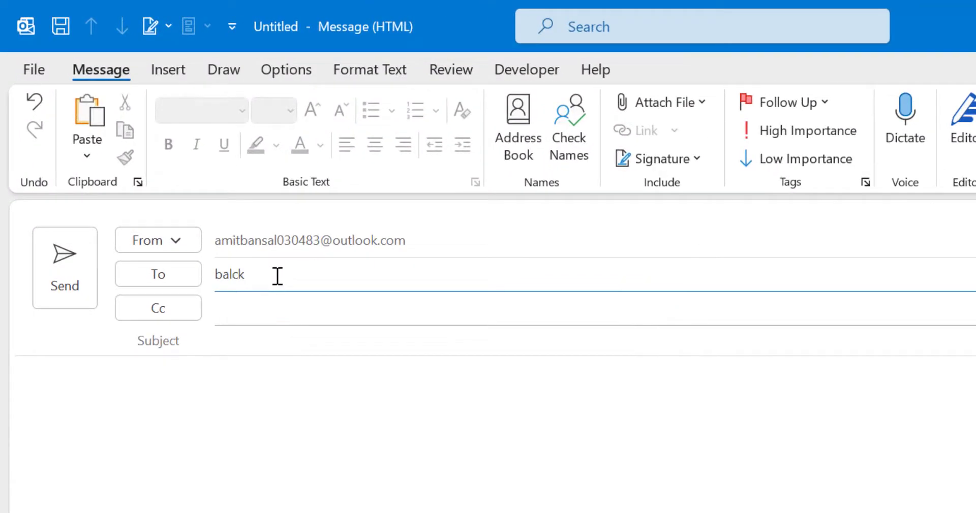
text( friday)
click(404, 317)
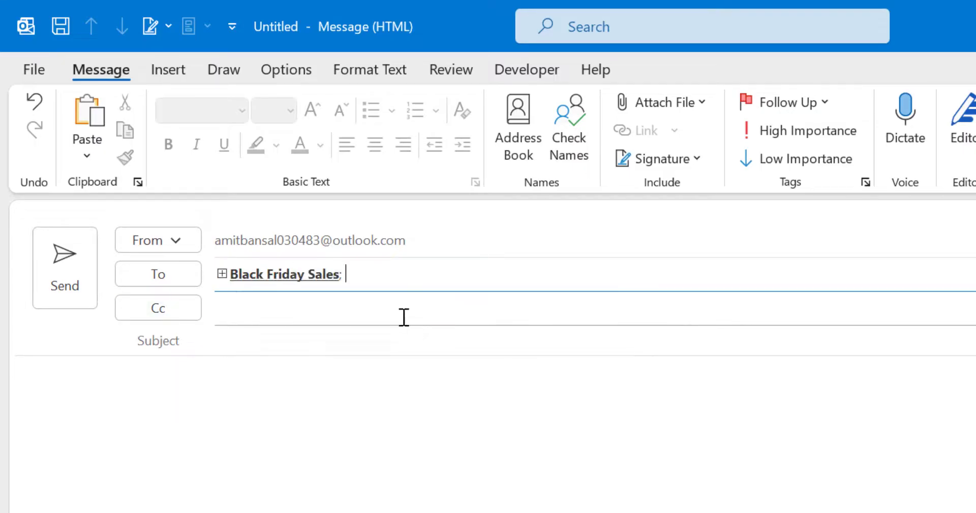
click(262, 340)
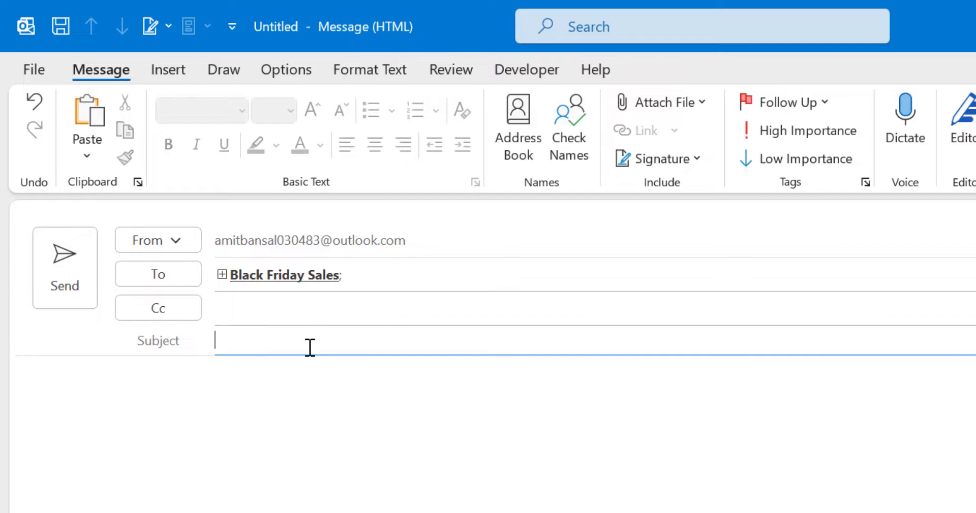
click(226, 445)
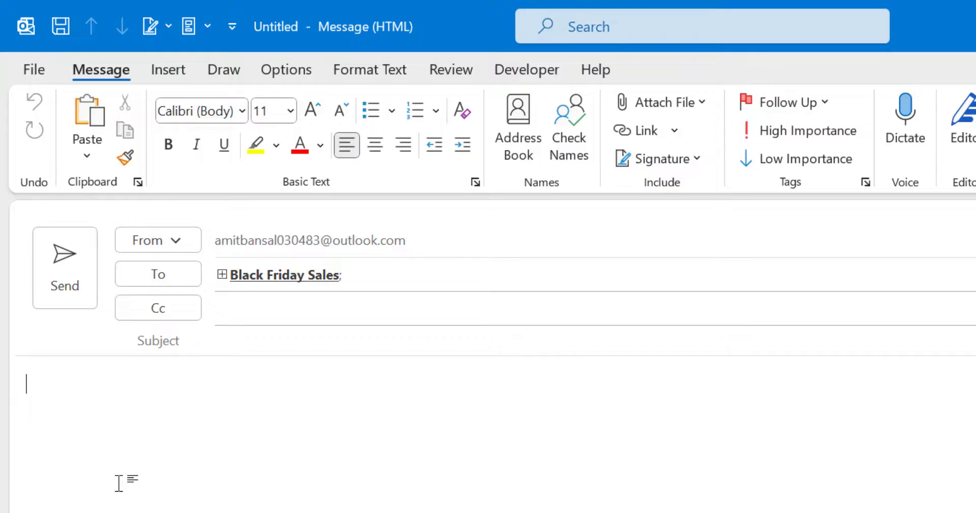
key(ctrl+z)
click(345, 477)
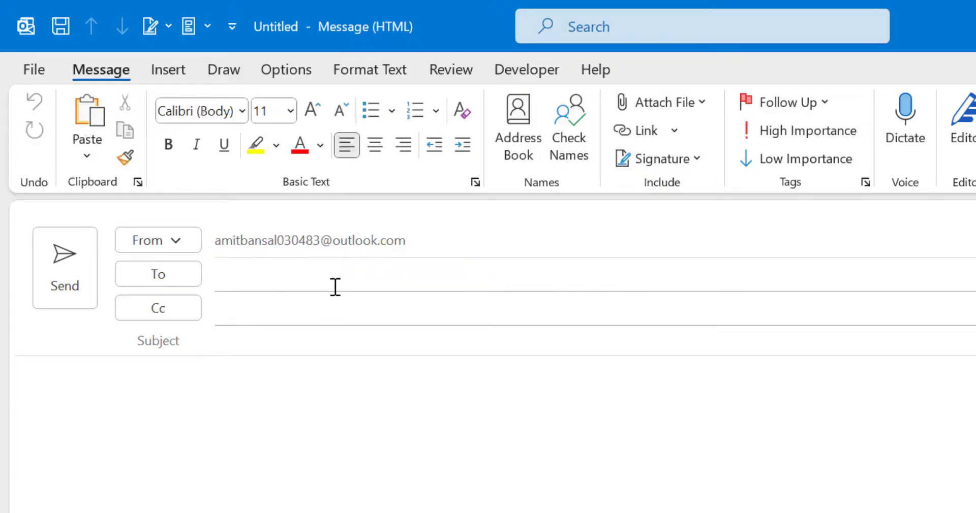
Step: Address the email to Black Friday Sales, expanding it and the nested Sales Team into individual addresses
click(338, 272)
text(bal)
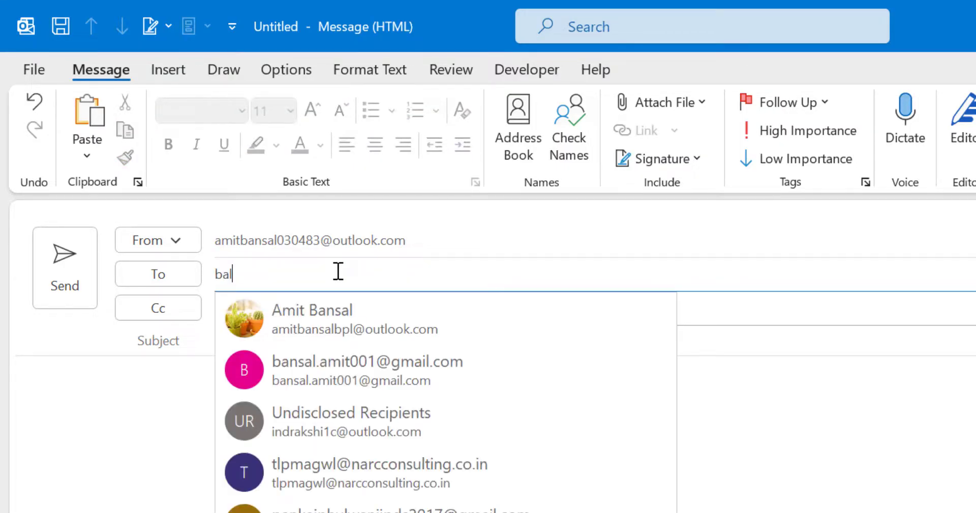
key(BackSpace)
key(BackSpace)
click(363, 338)
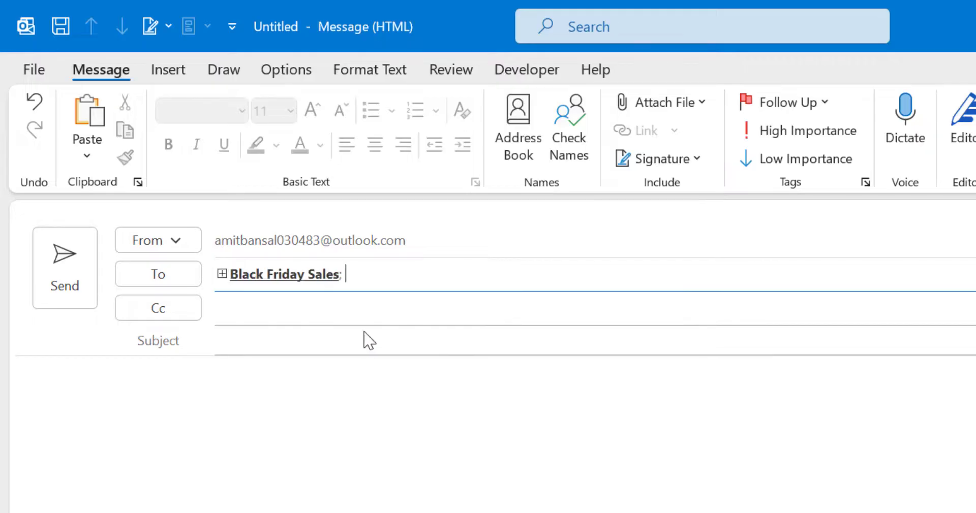
click(223, 277)
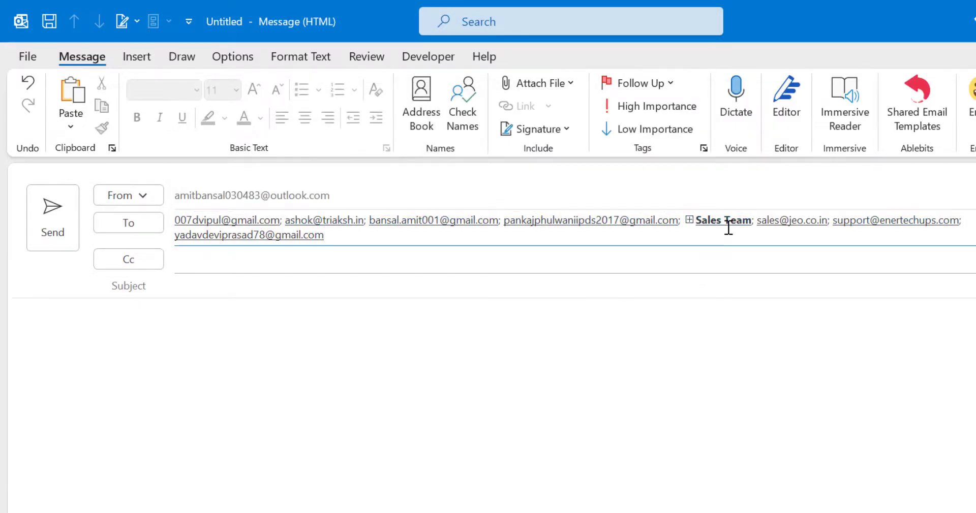
mouse_move(739, 226)
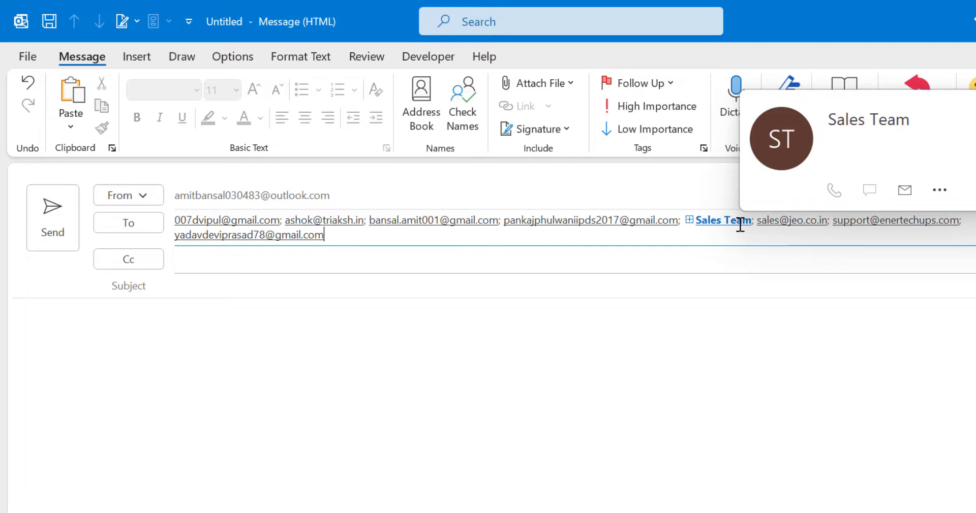
click(741, 226)
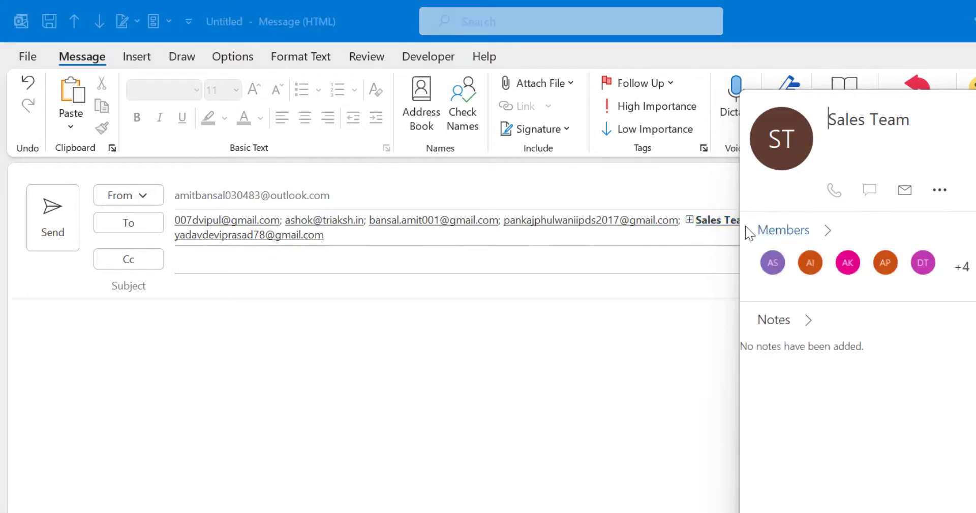
click(689, 221)
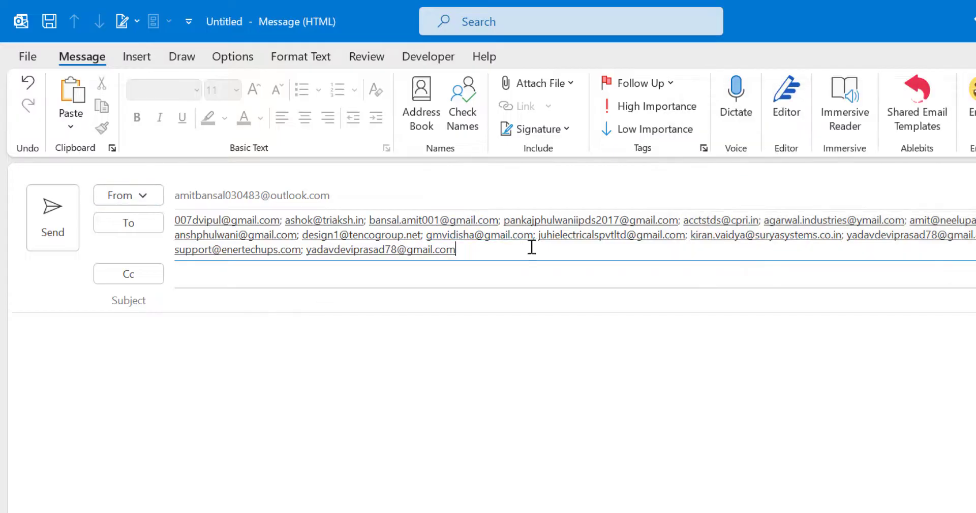
Step: Check the JUHI ELECTRICALS PVT. LTD. recipient's contact card, close it, and leave the draft
click(529, 252)
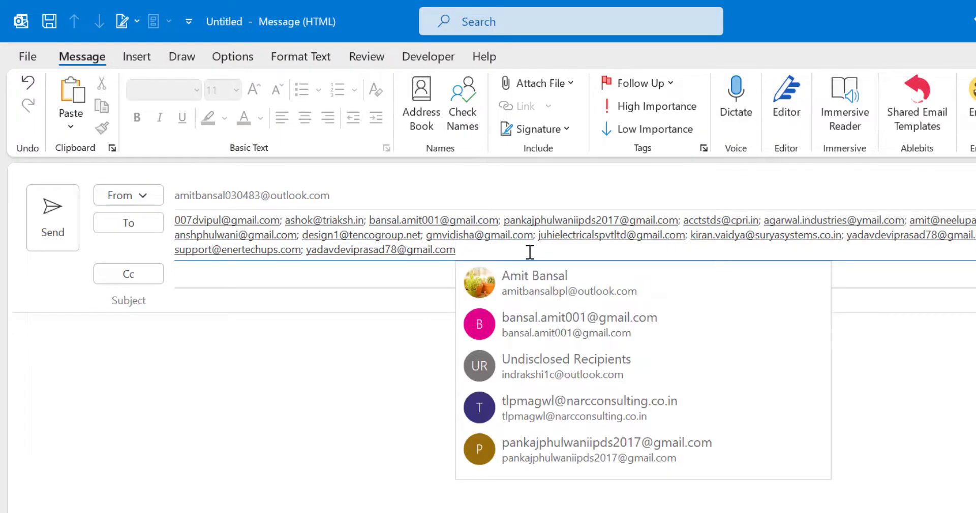
click(387, 429)
click(456, 250)
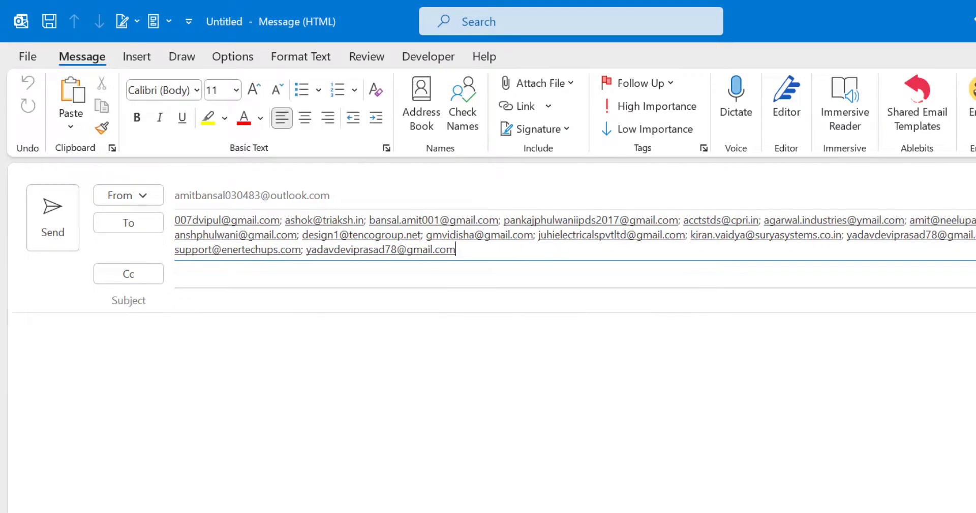
click(549, 241)
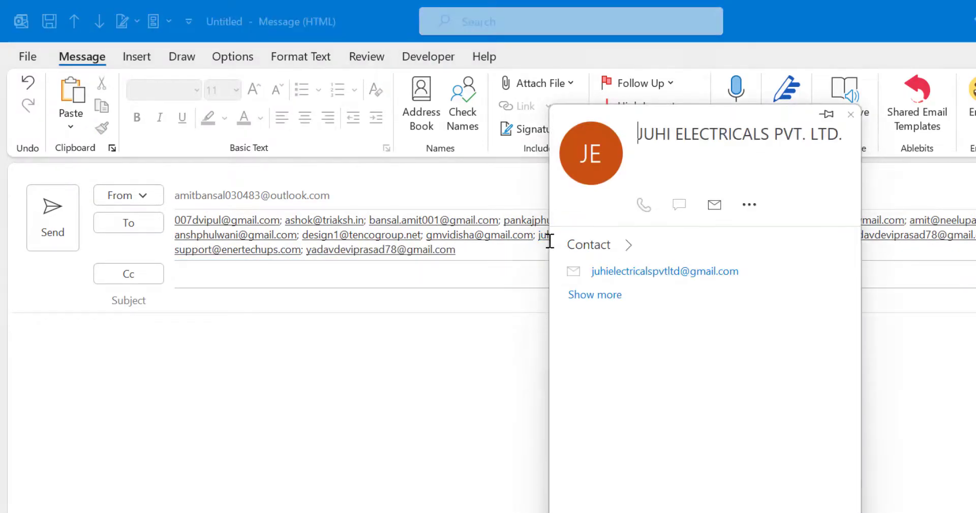
click(376, 420)
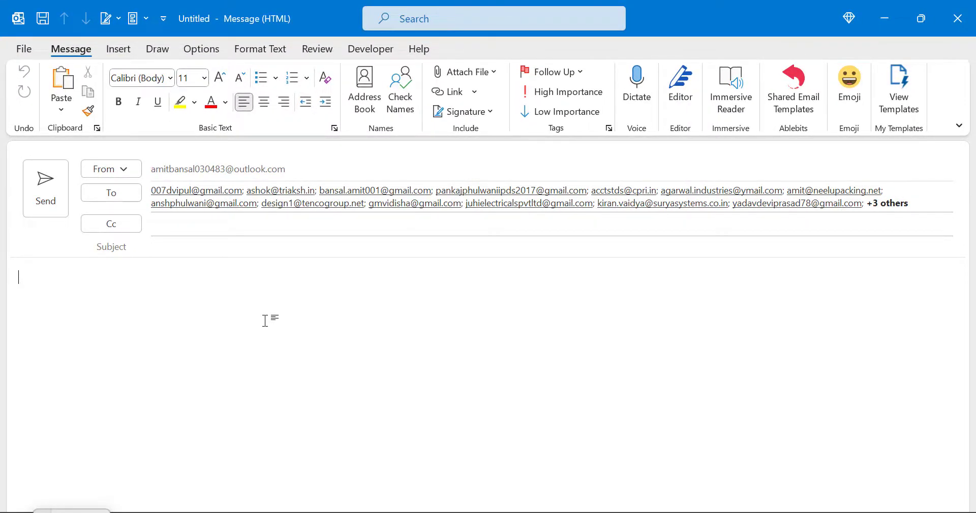
key(alt+Tab)
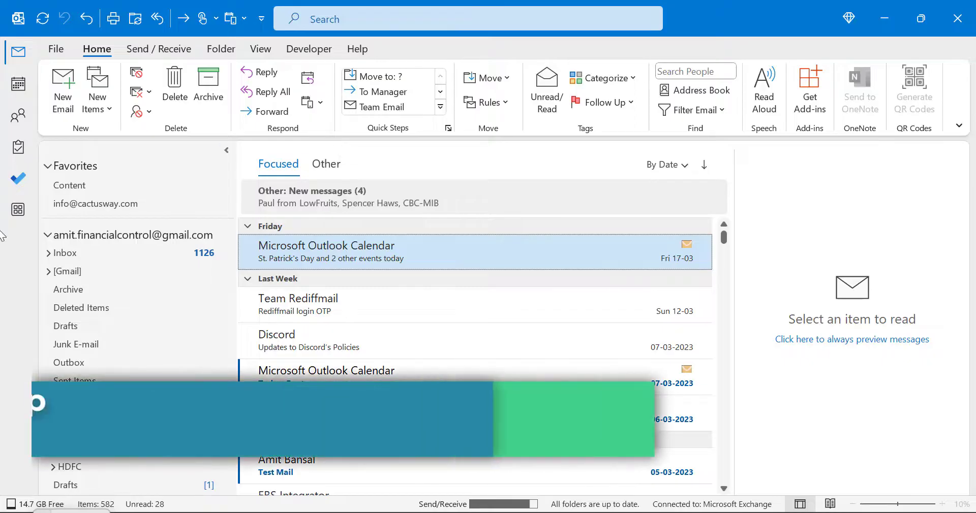
Step: Find the Black Friday Sales group by searching People for 'black' and open it with Edit Contact
click(20, 116)
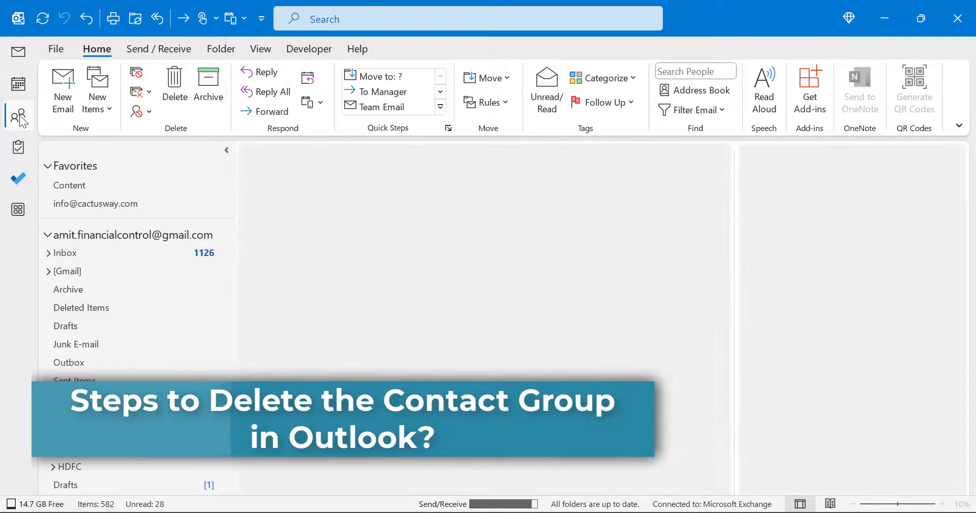
click(877, 72)
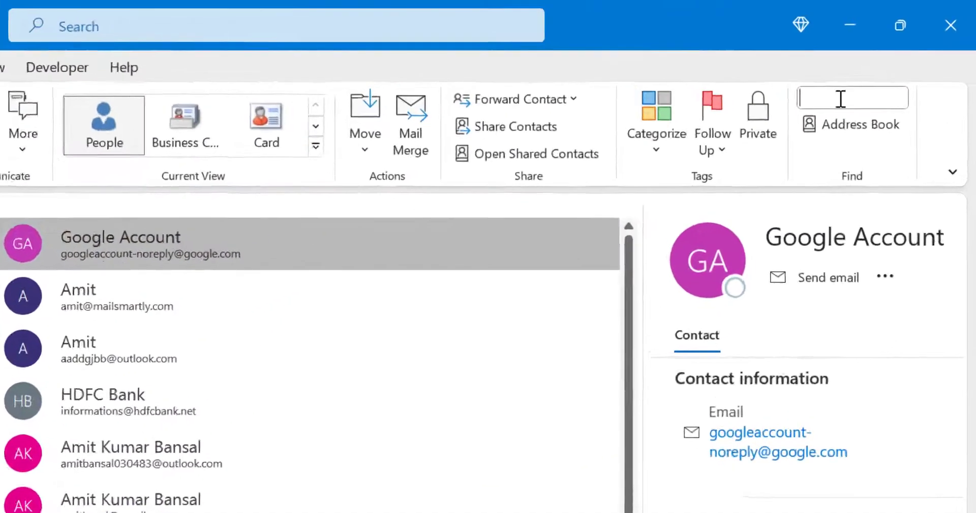
text(black)
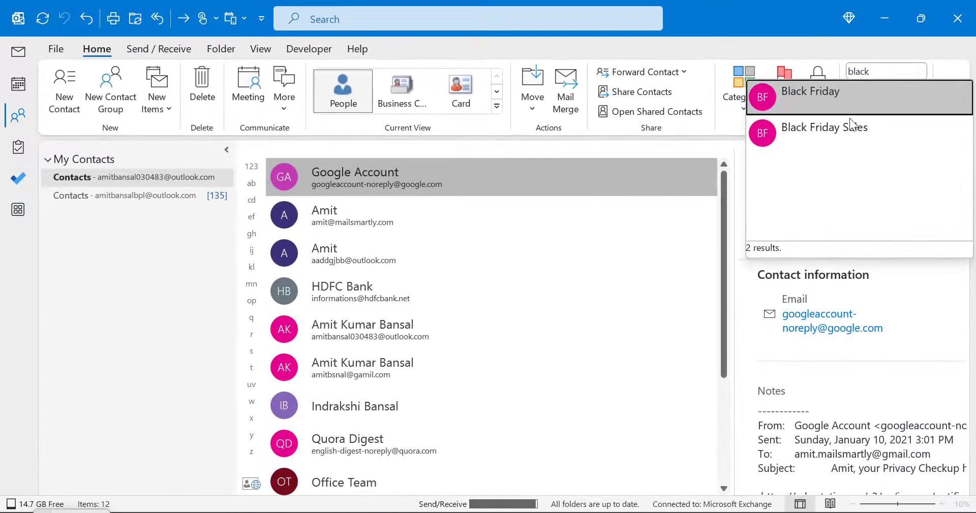
click(838, 136)
click(357, 126)
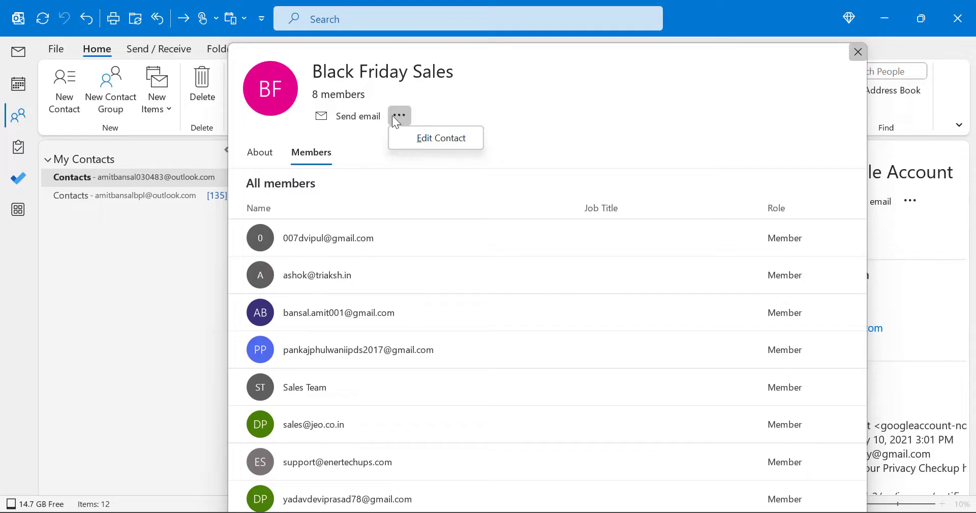
click(461, 147)
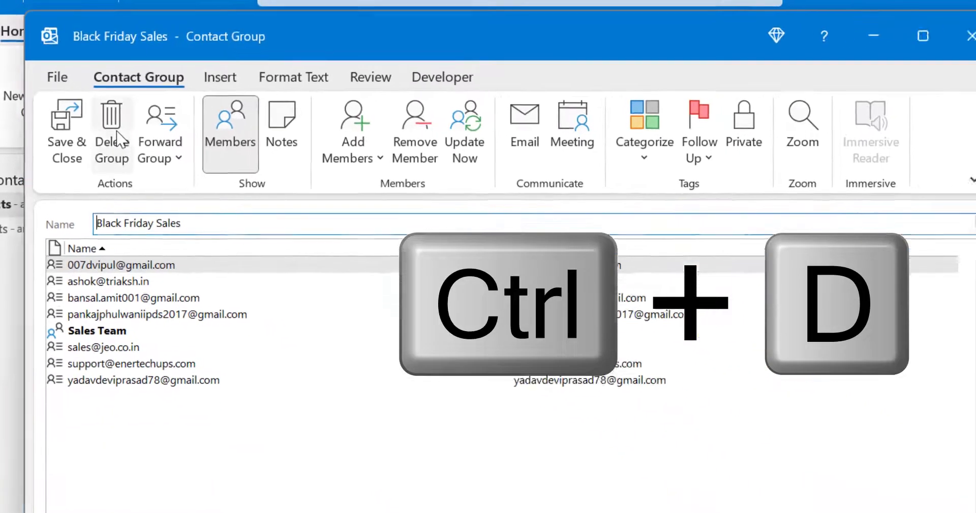
Step: Issue Delete Group (Ctrl+D) on the Black Friday Sales group and confirm the deletion prompt
key(ctrl+d)
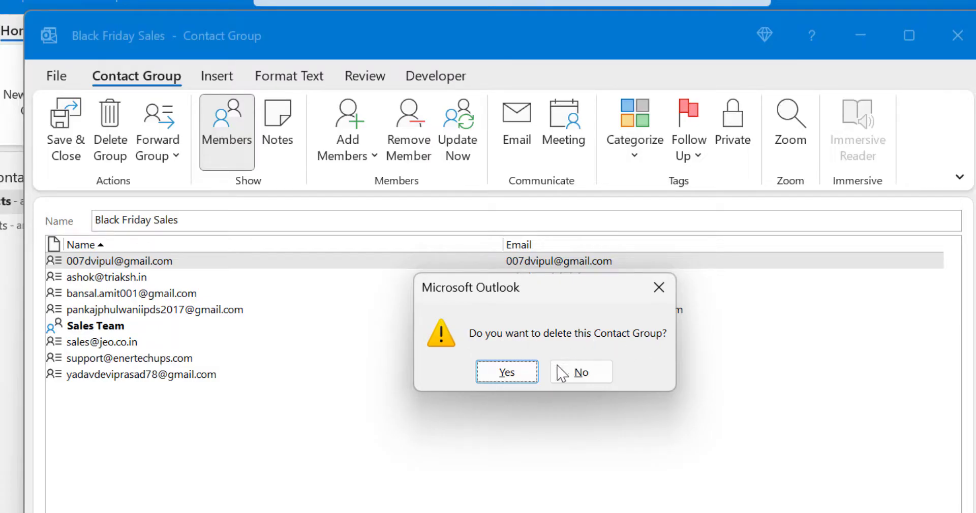
click(532, 373)
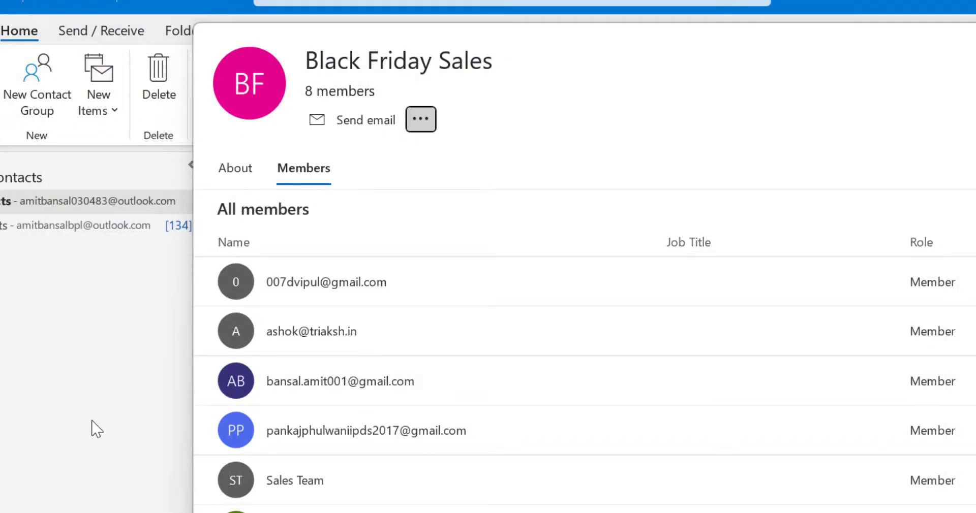